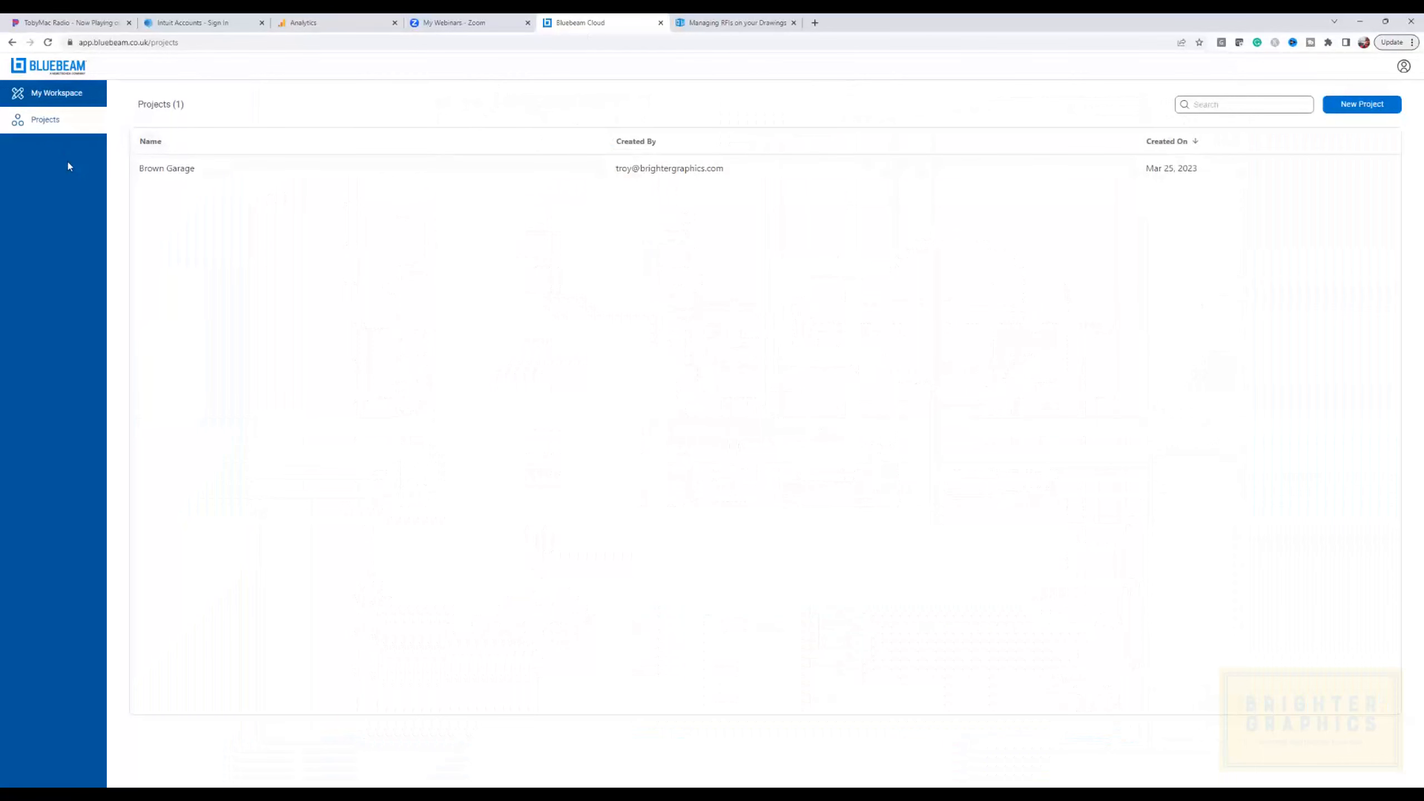
- View the personal workspace, and open the S1 Foundation Plan from the Brown Garage project's published drawings
left_click(48, 96)
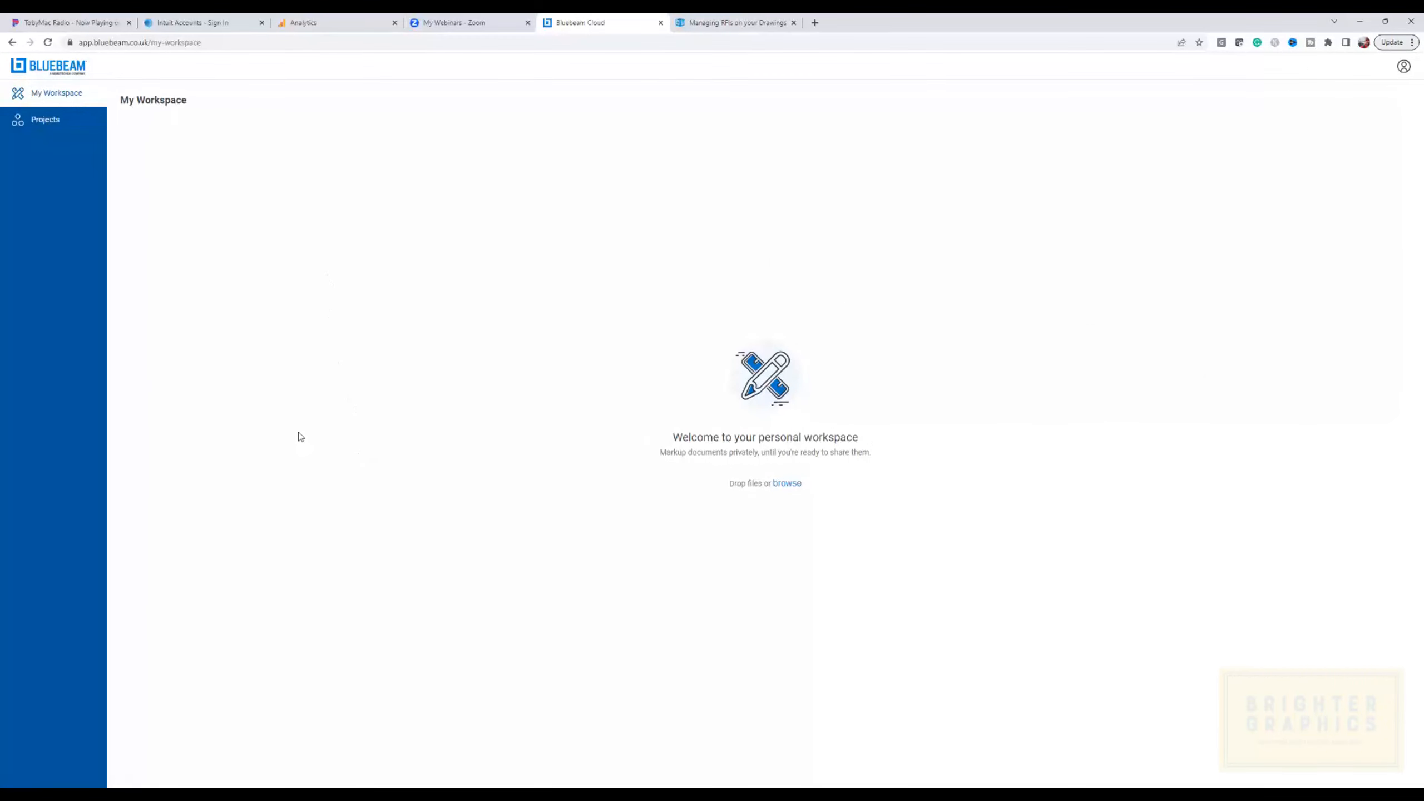
left_click(47, 128)
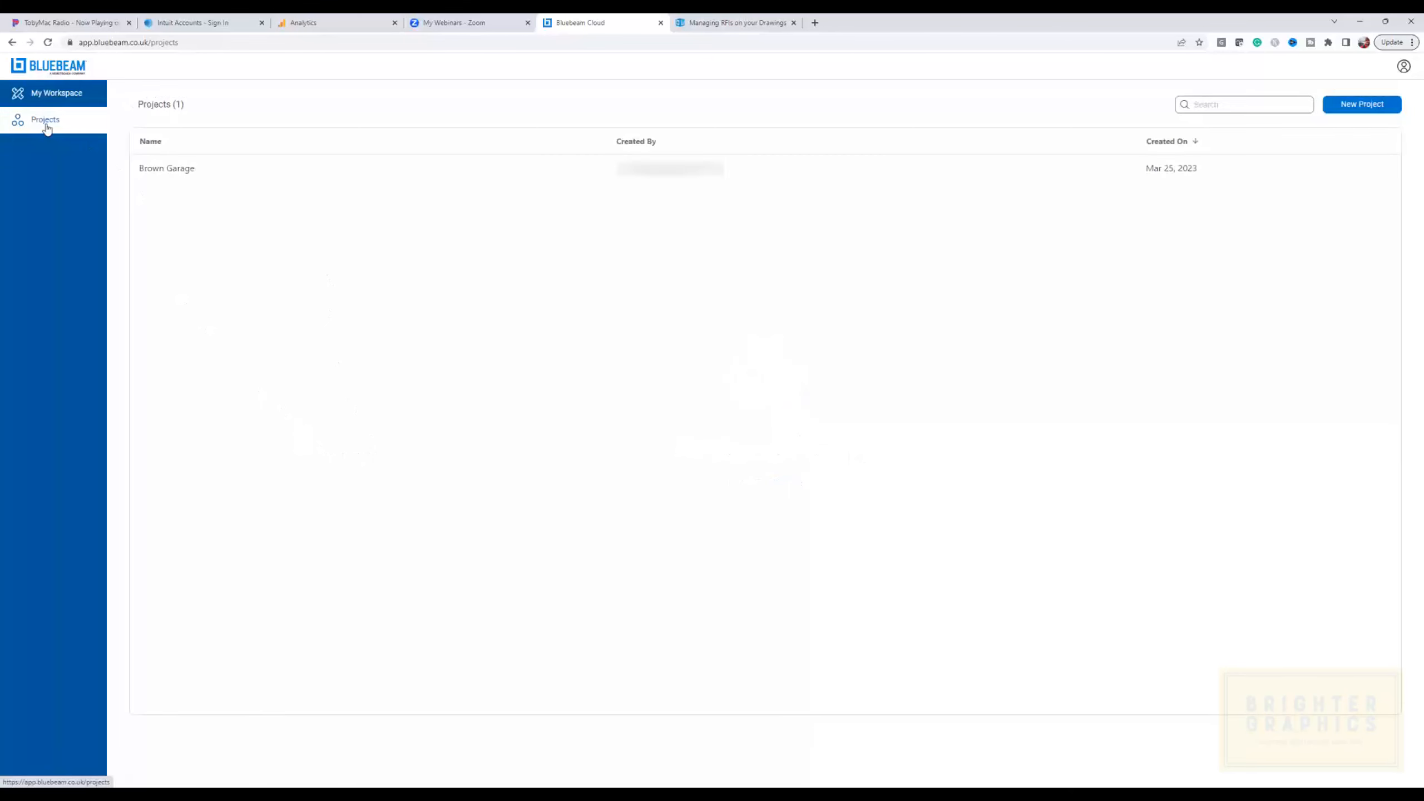
left_click(227, 176)
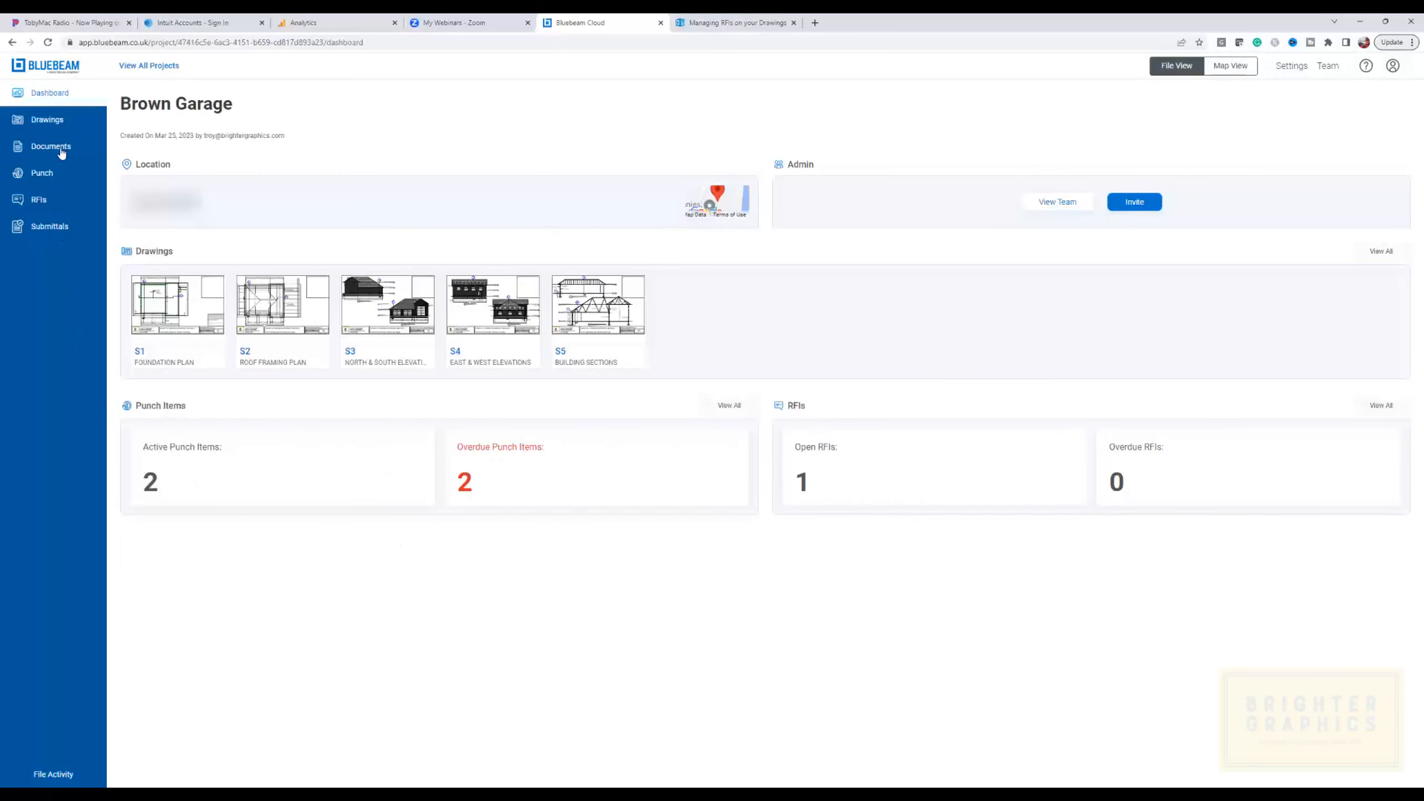
left_click(43, 123)
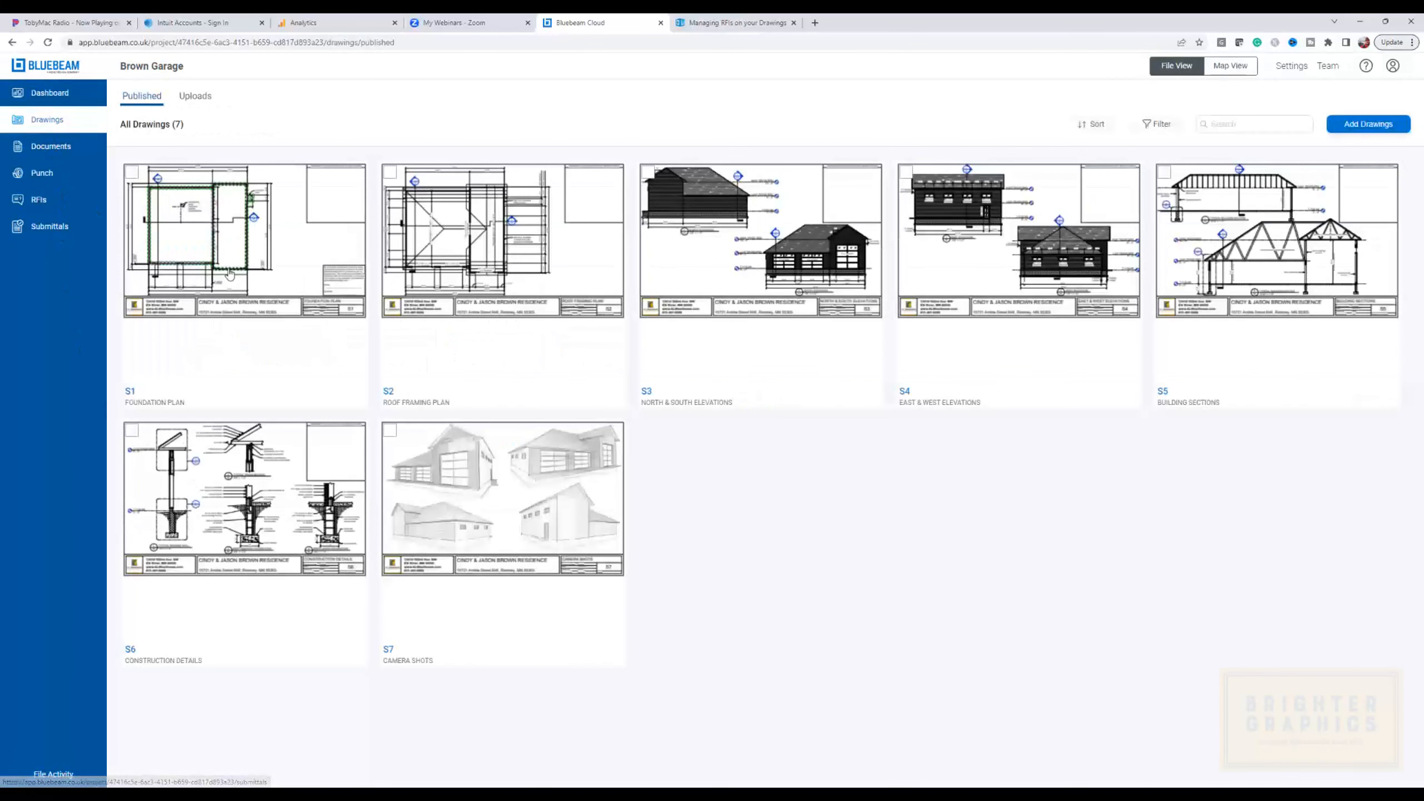
mouse_move(232, 276)
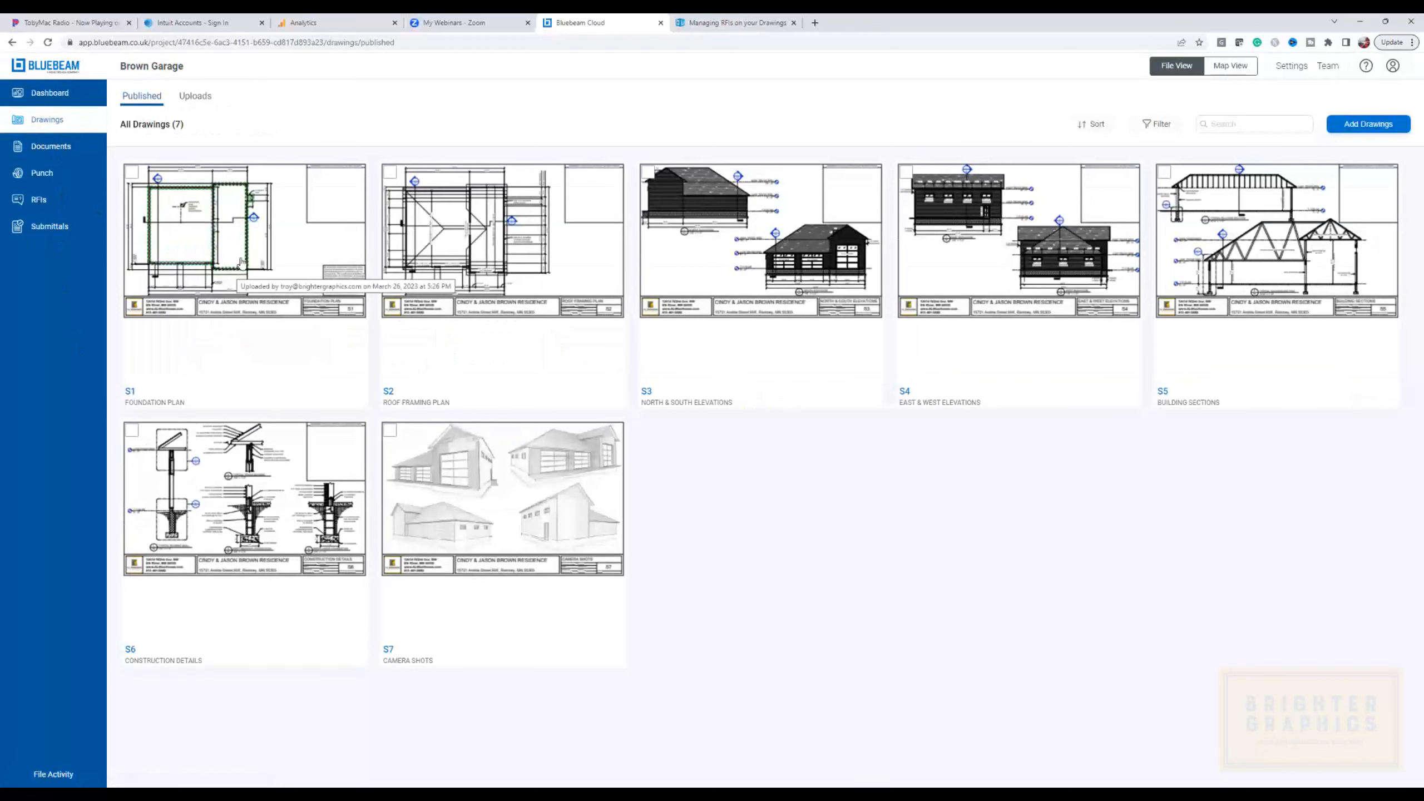
left_click(236, 263)
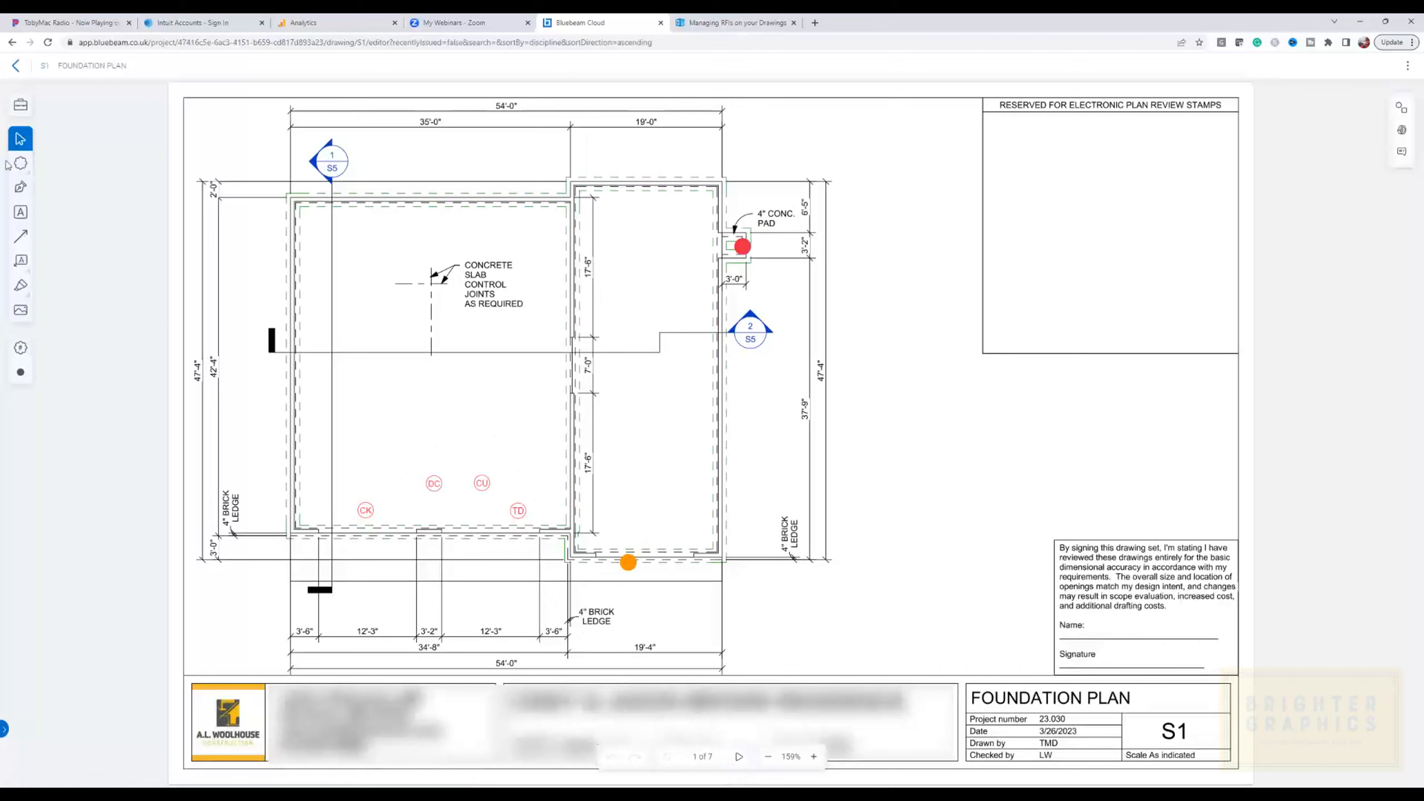
- Open the Tool Chest and look through its tool sets down to the Punch Toolset
left_click(47, 381)
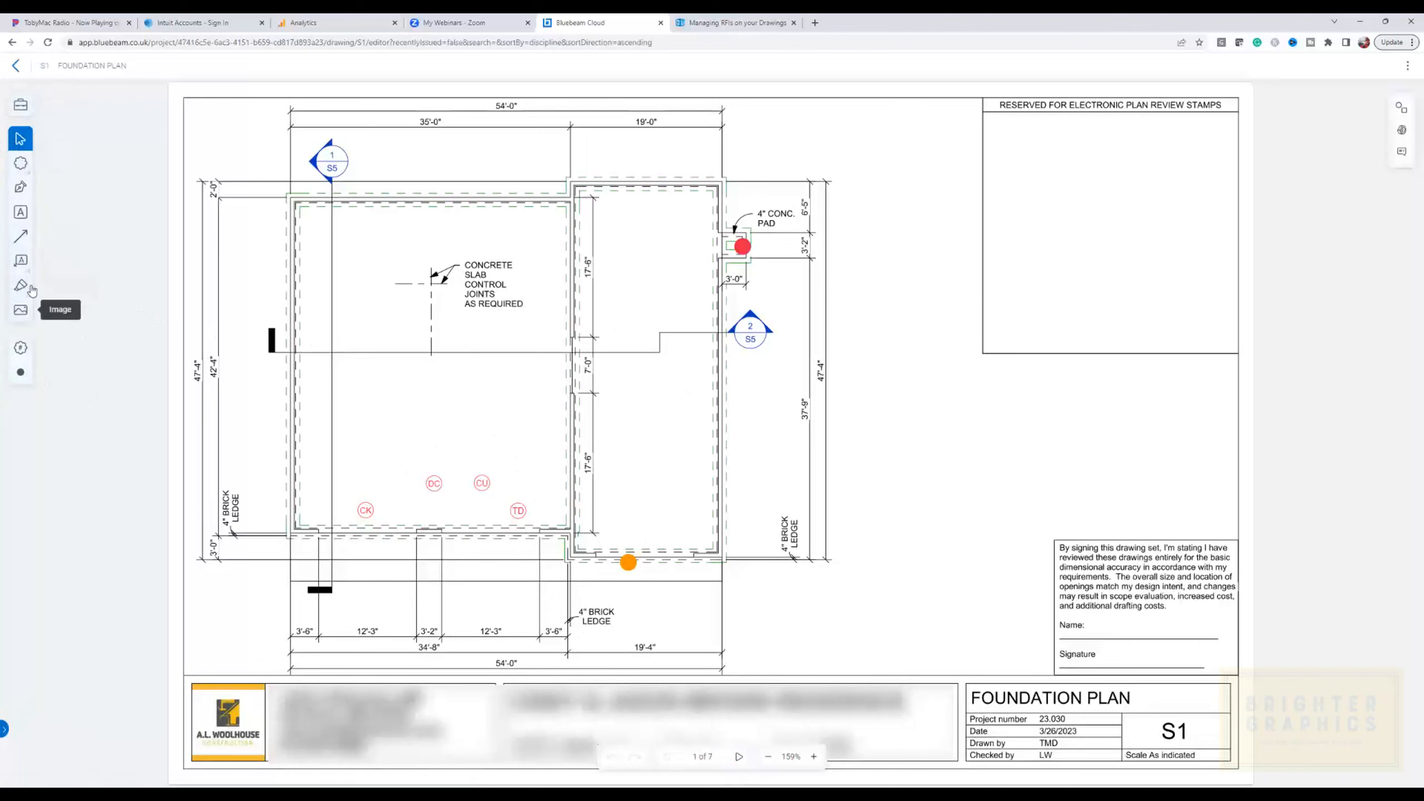
left_click(21, 107)
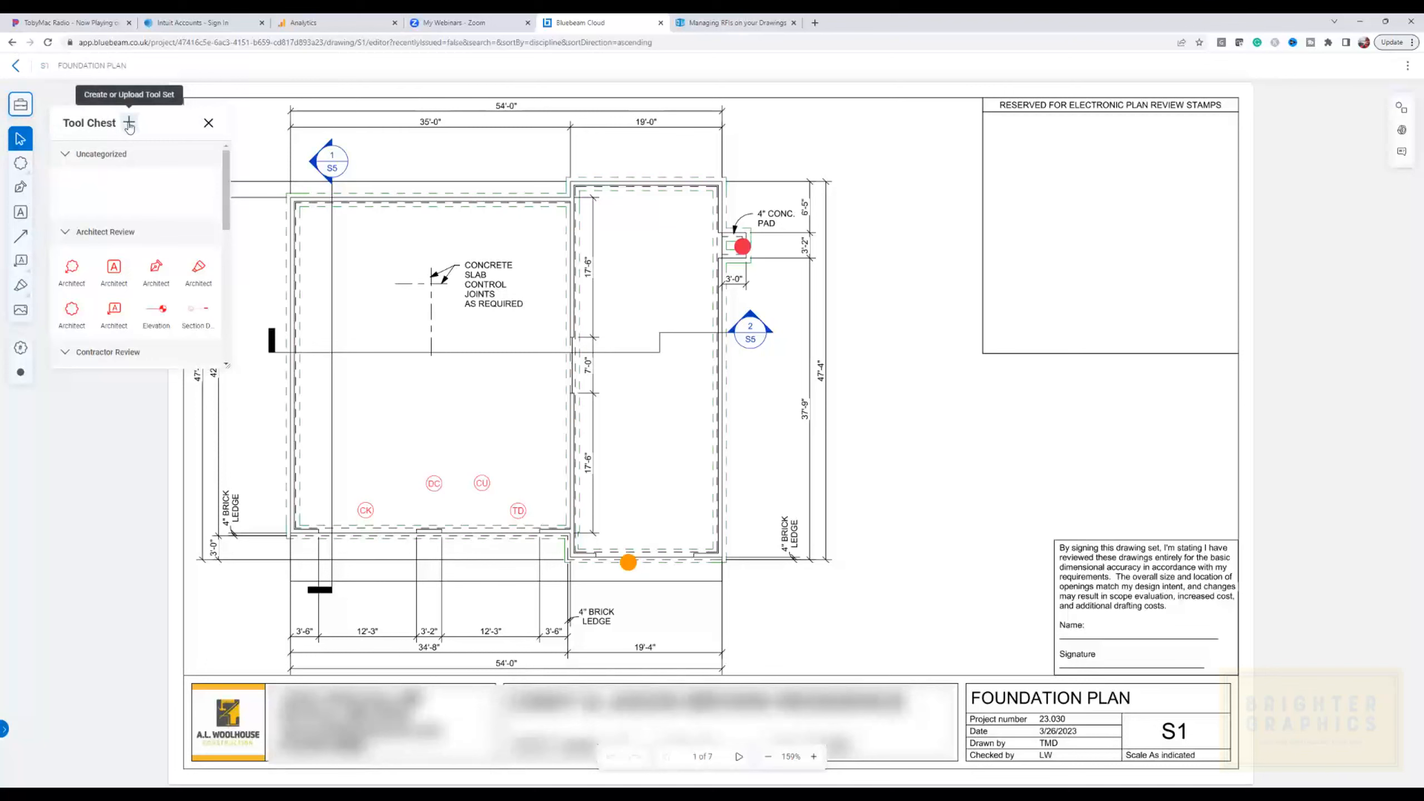
left_click_drag(226, 181, 227, 327)
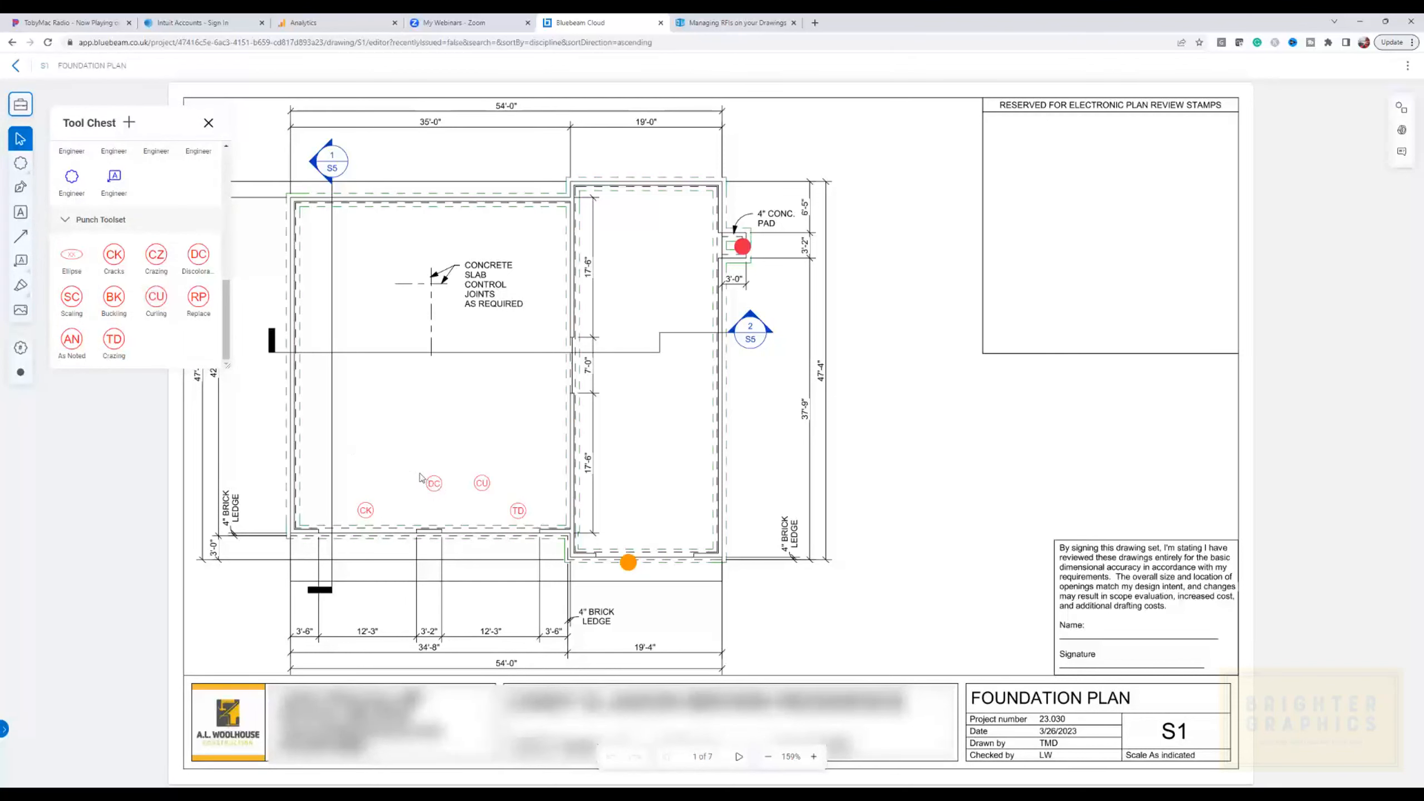
- Examine the comments attached to the Curling, Crazing and Cracks markups on the foundation plan
left_click(437, 488)
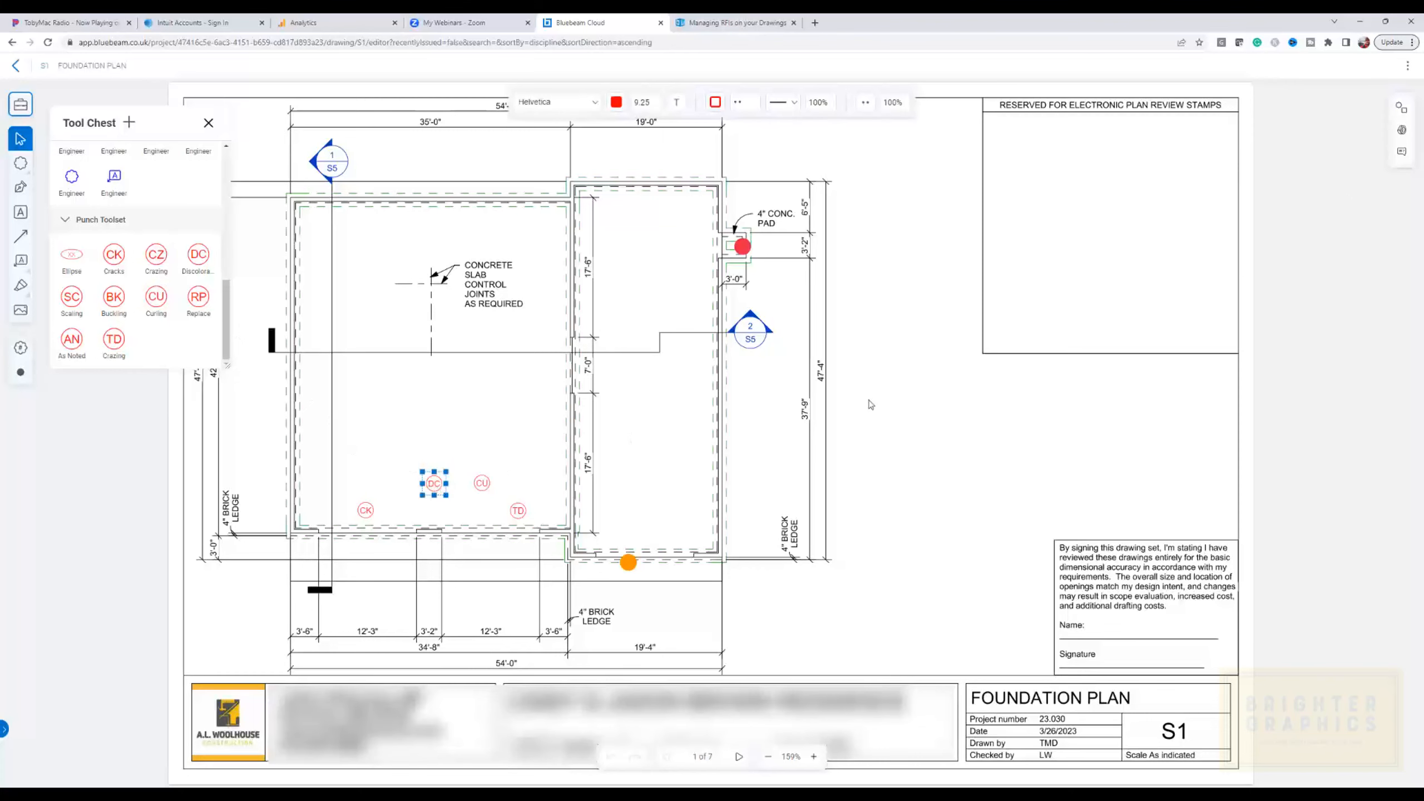
left_click(1402, 108)
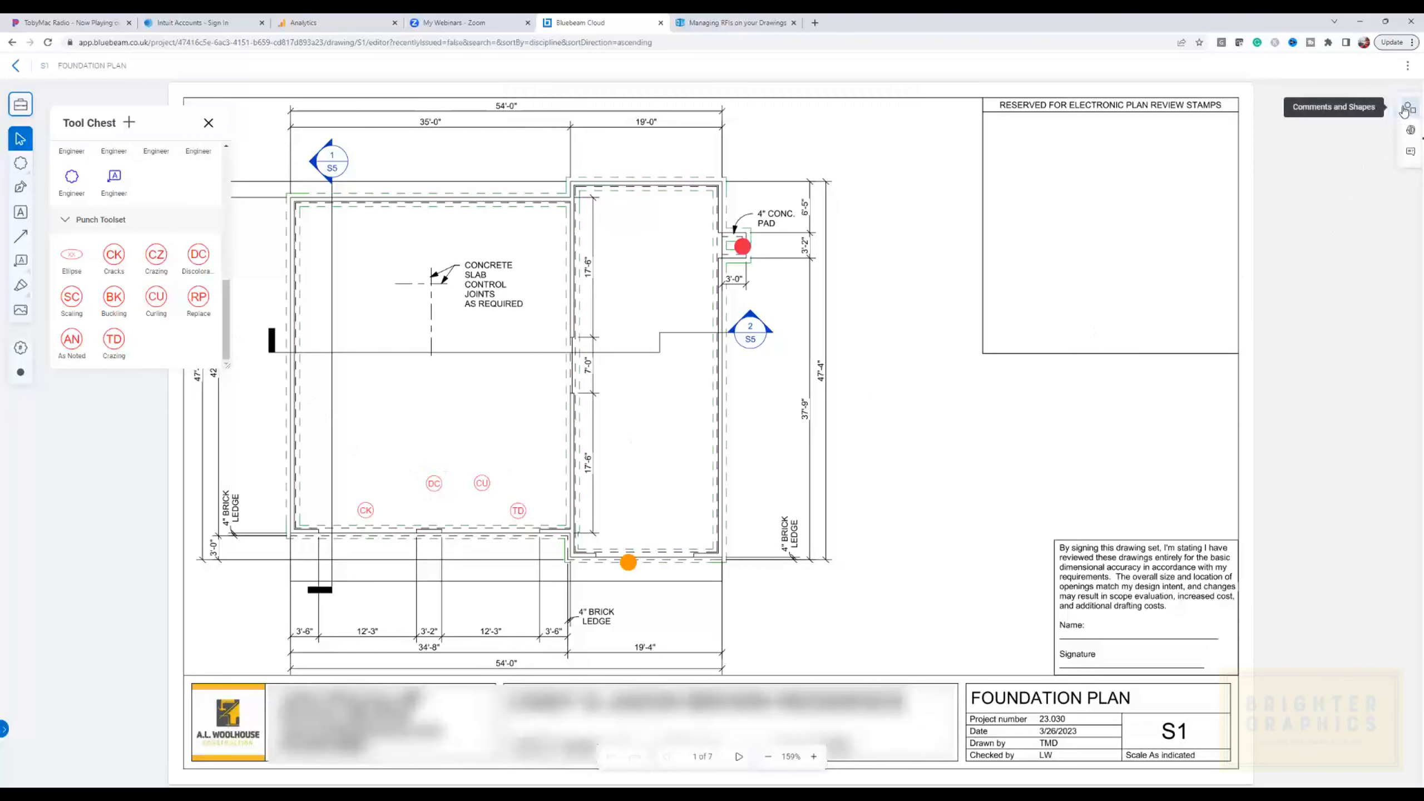
left_click(1230, 232)
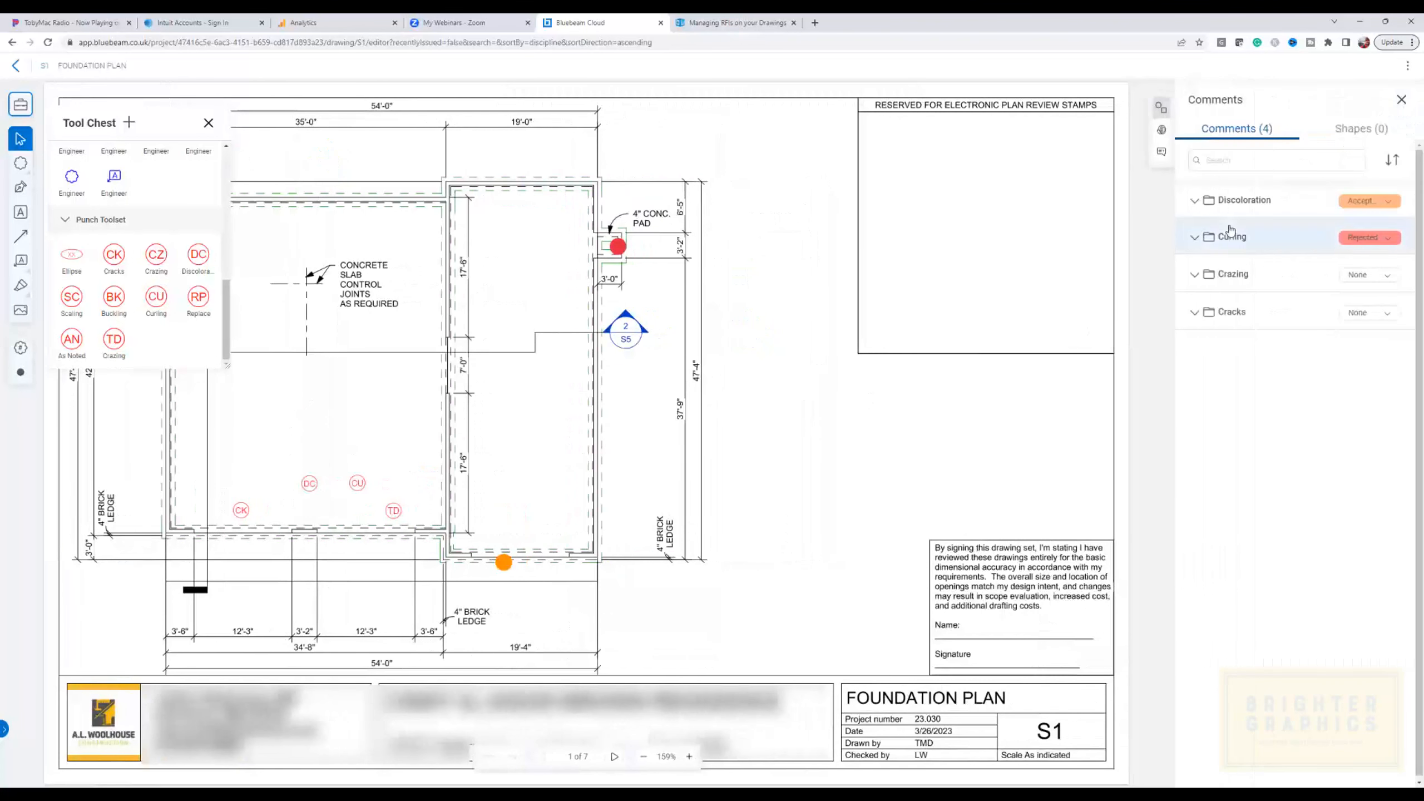
left_click(1076, 310)
left_click(359, 483)
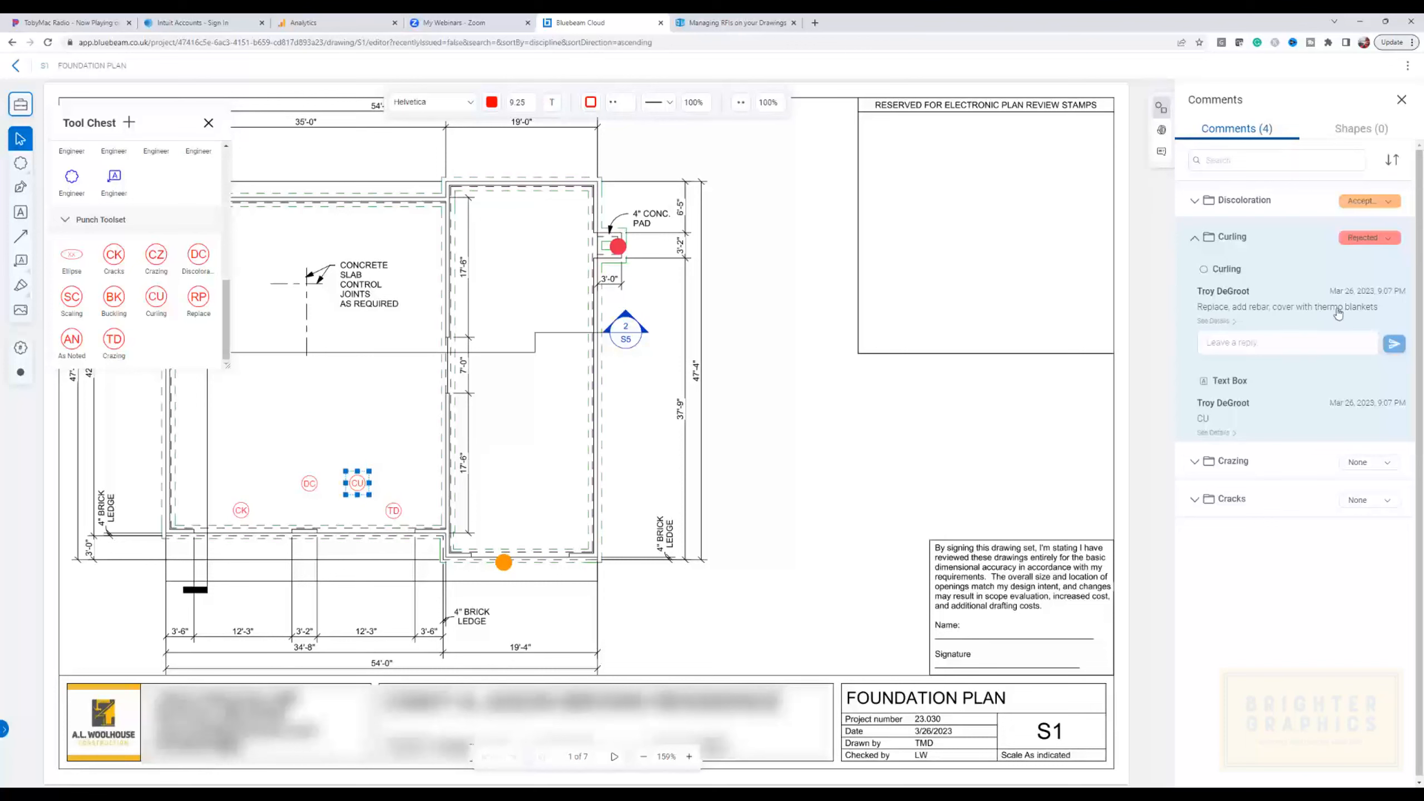
left_click(1240, 465)
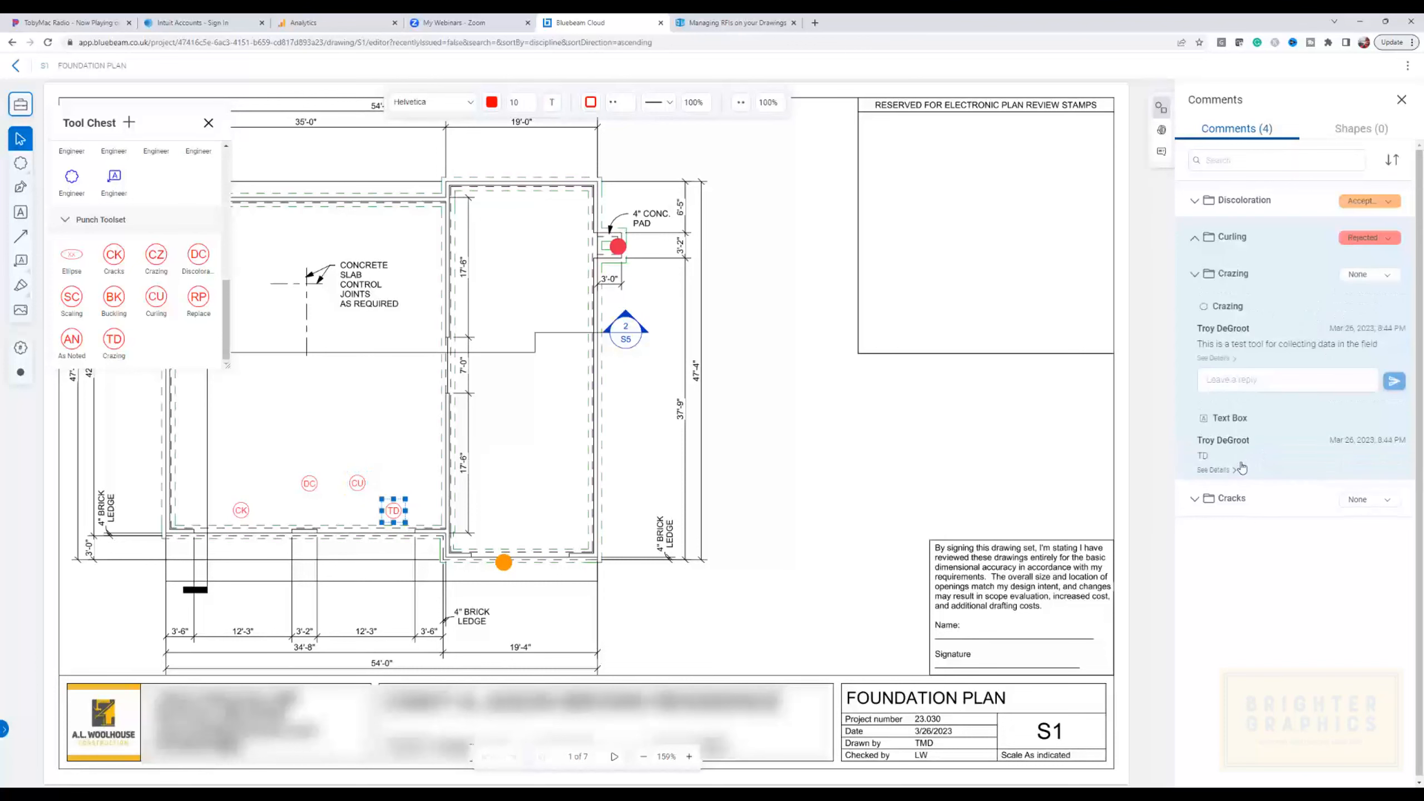
left_click(1229, 499)
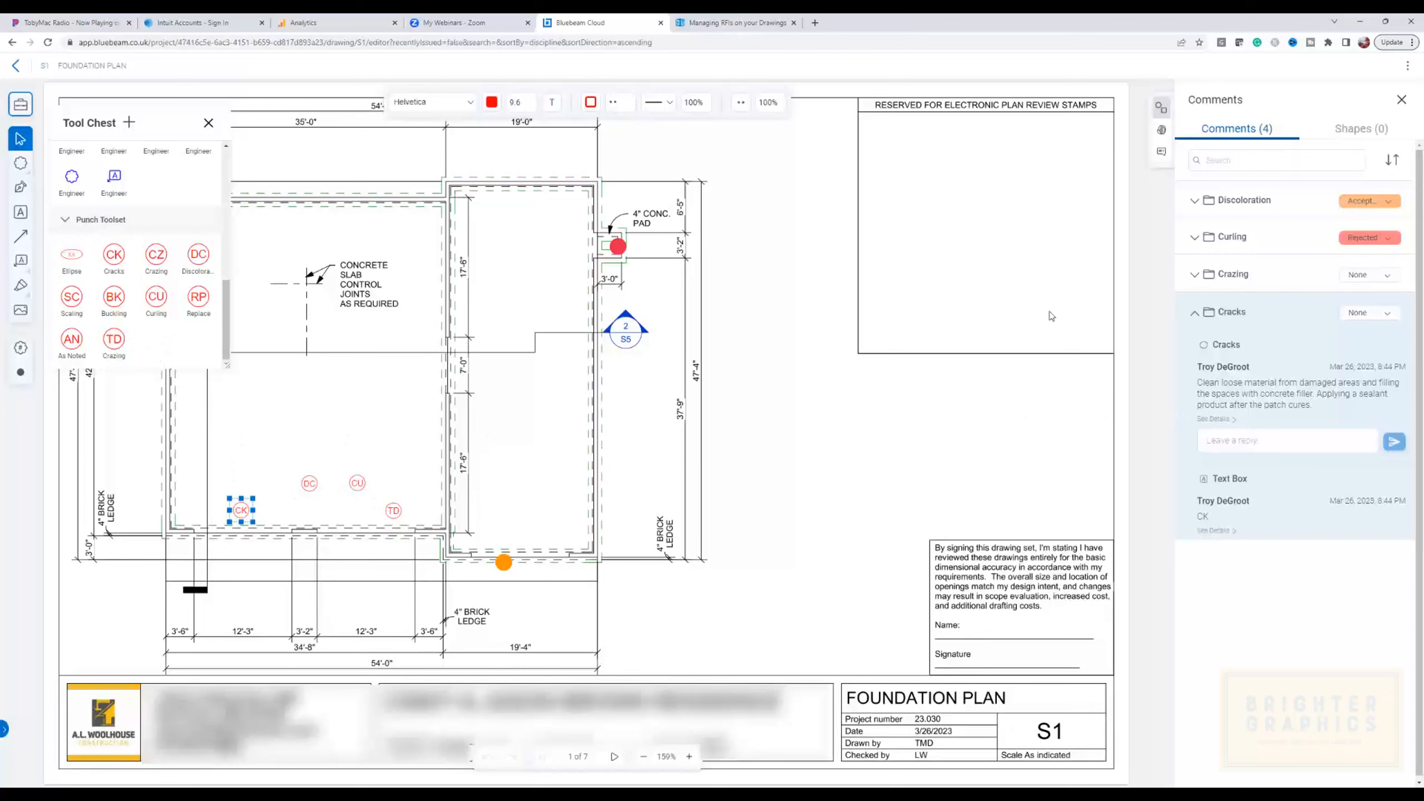
- Check the available status options for the Cracks comment, and close the Tool Chest
left_click(1389, 315)
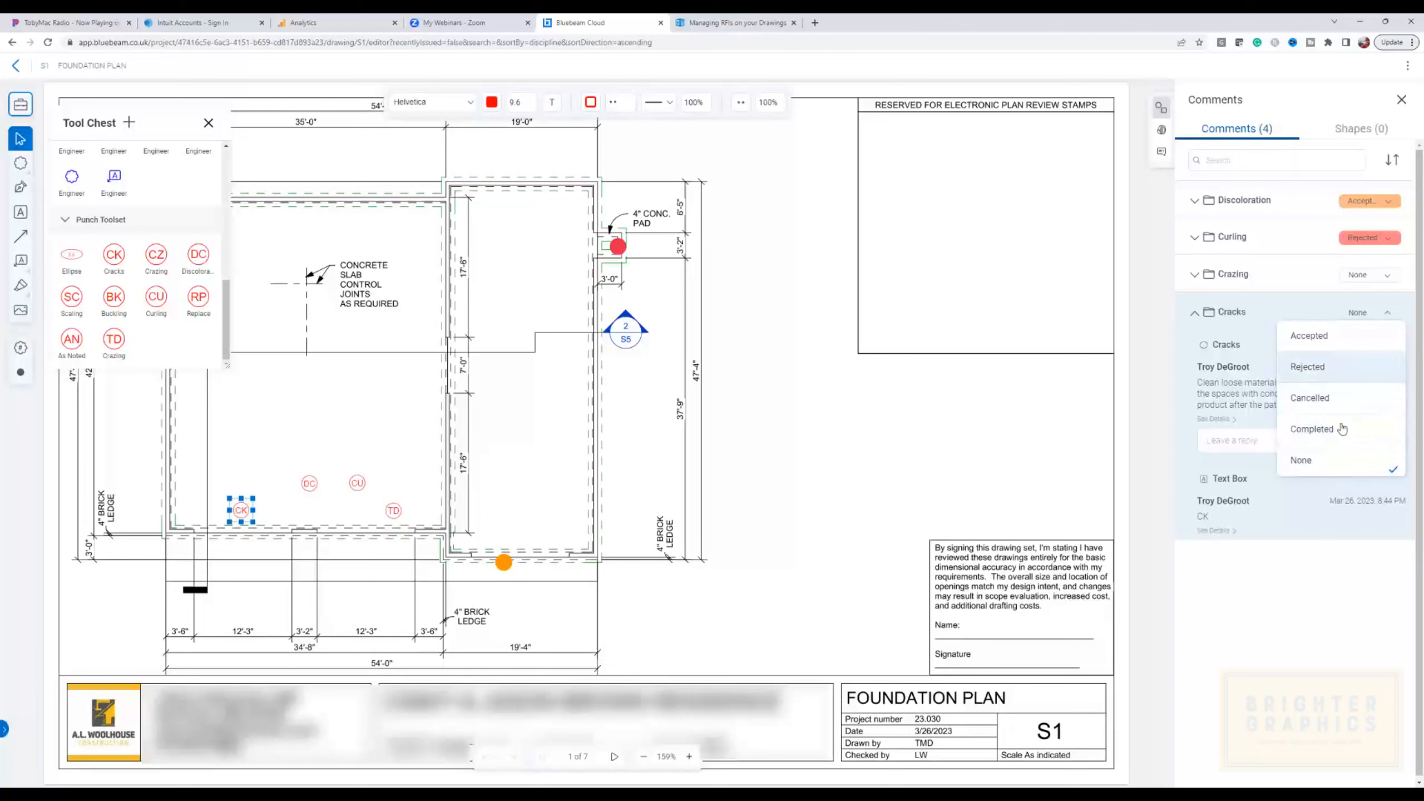
left_click(1321, 573)
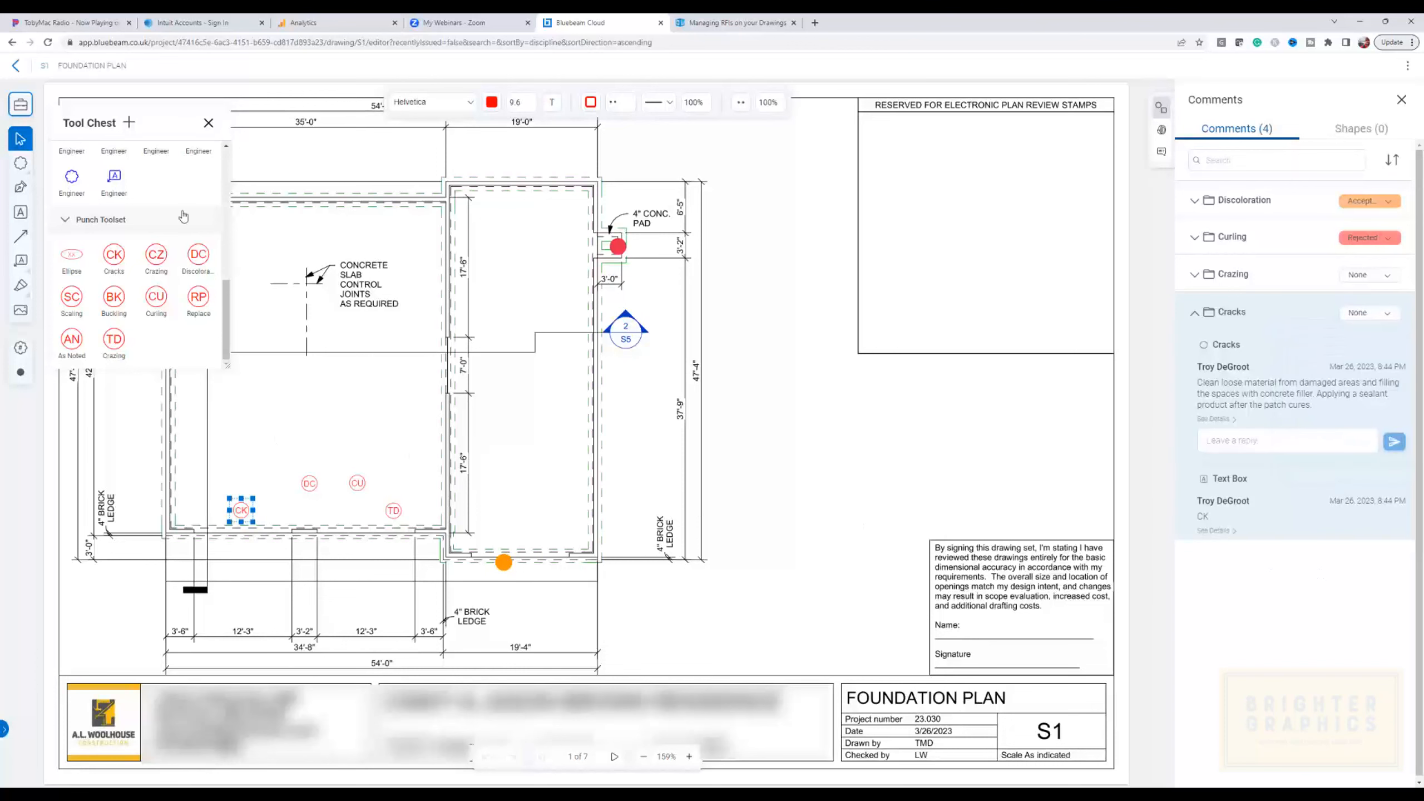
left_click_drag(229, 300, 231, 155)
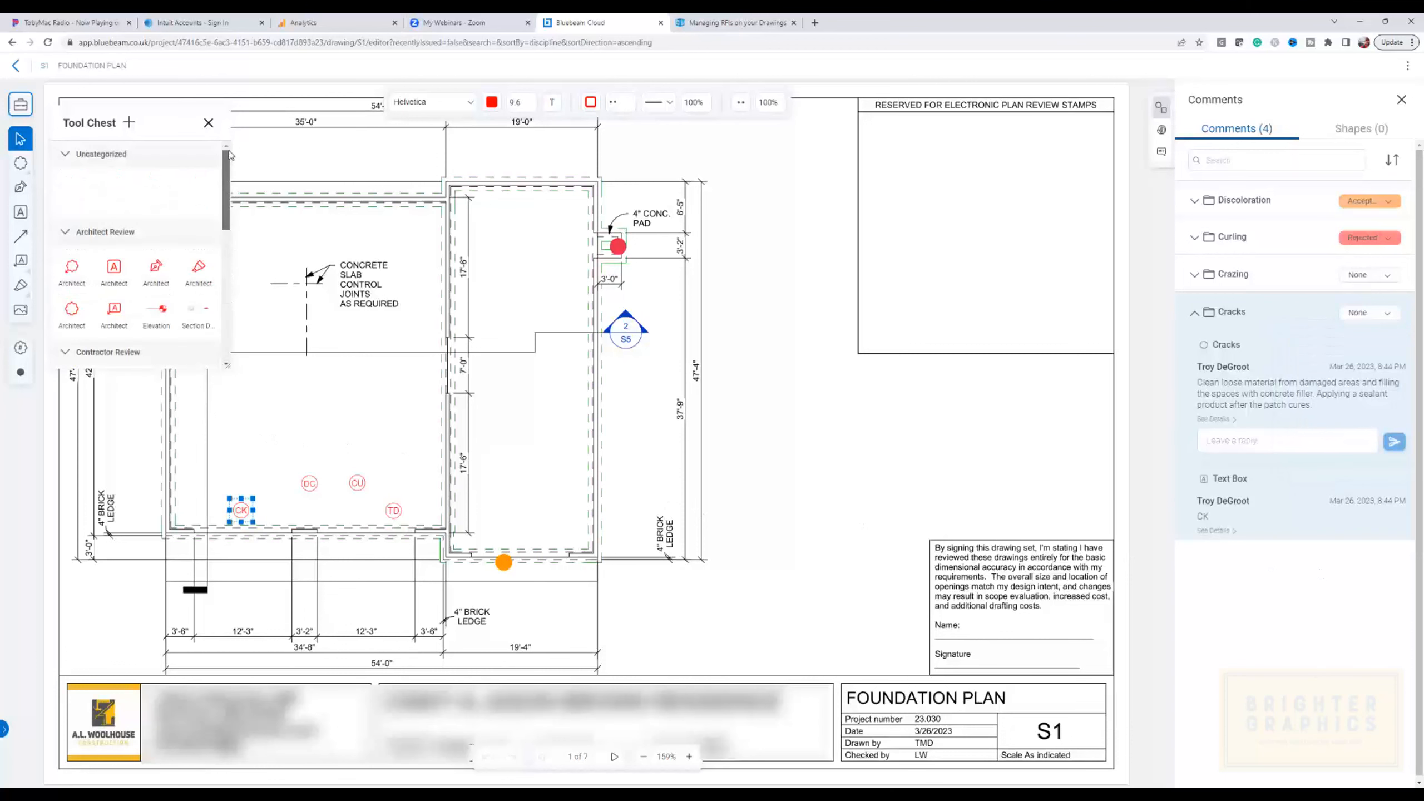
left_click(208, 123)
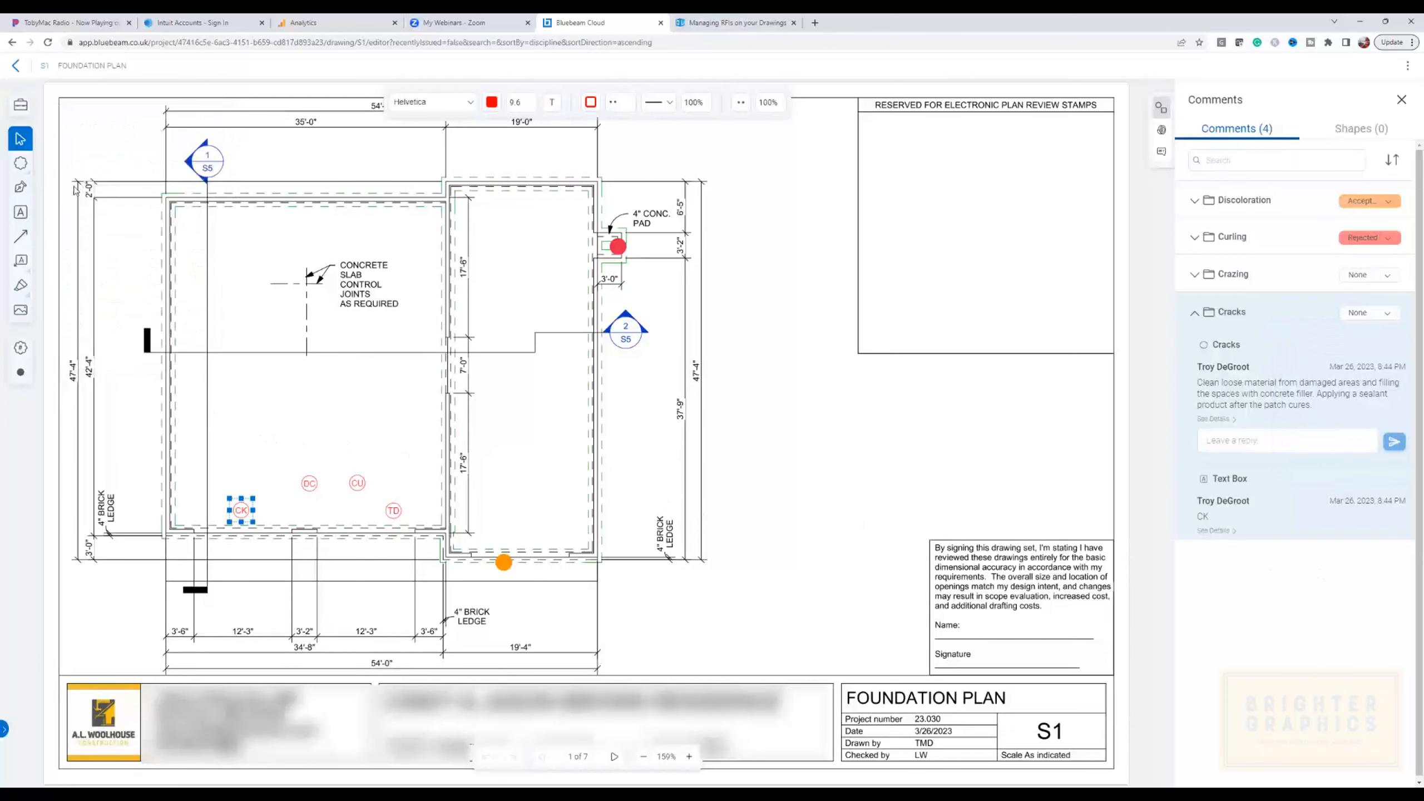
- Place a punch item beside the 7'-0" wall opening, with location "Slab @ wall opening" and description "Make sure there is a control joint at concrete"
left_click(21, 373)
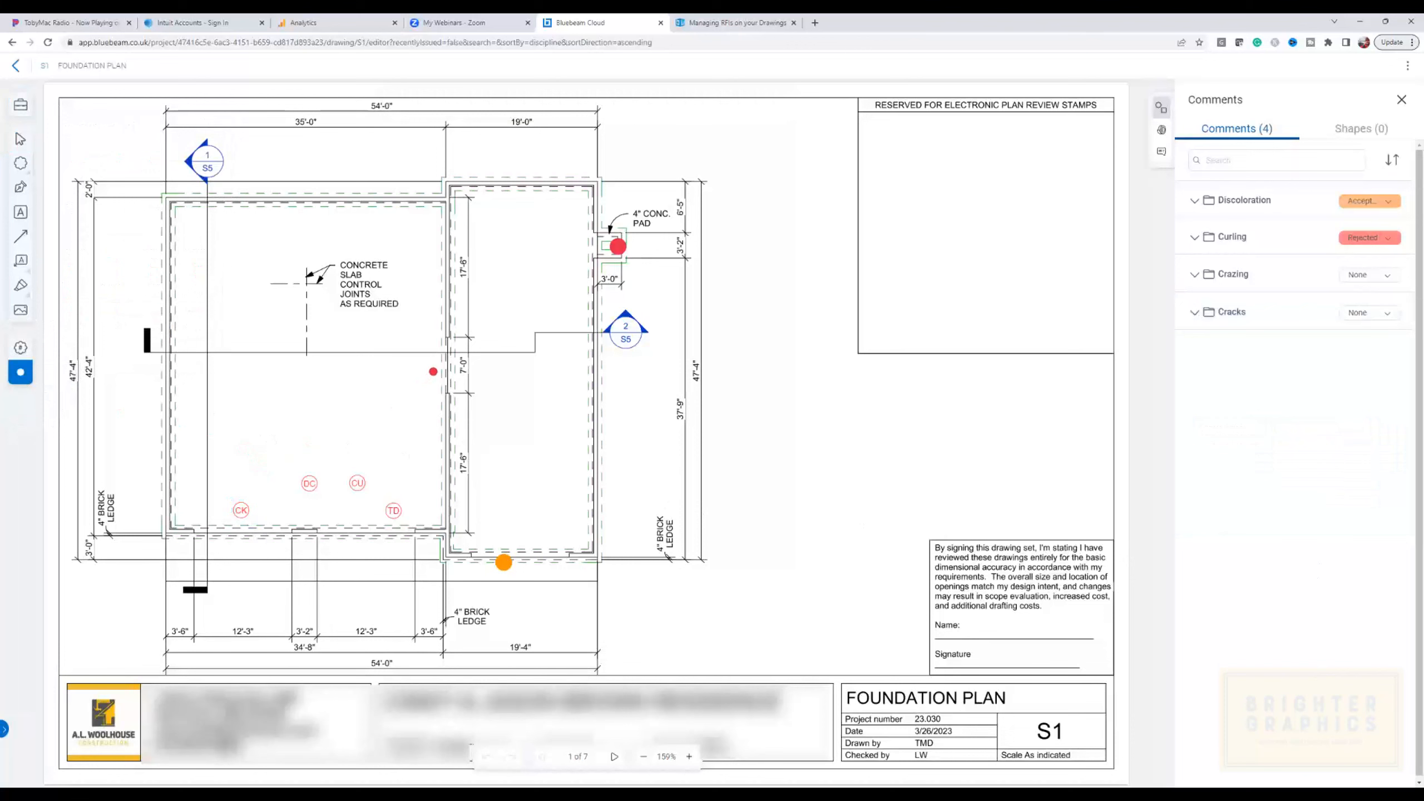
left_click(435, 369)
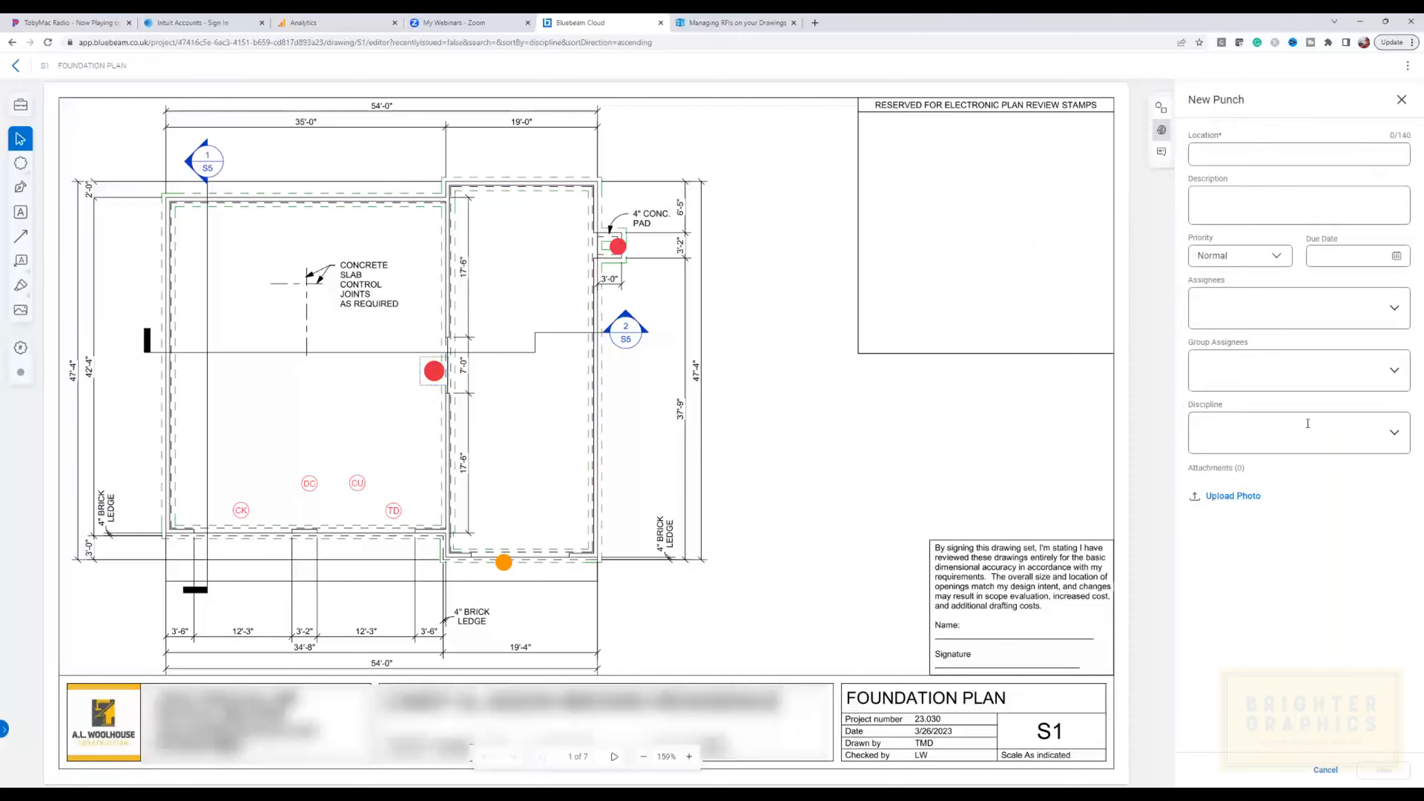
left_click(1224, 157)
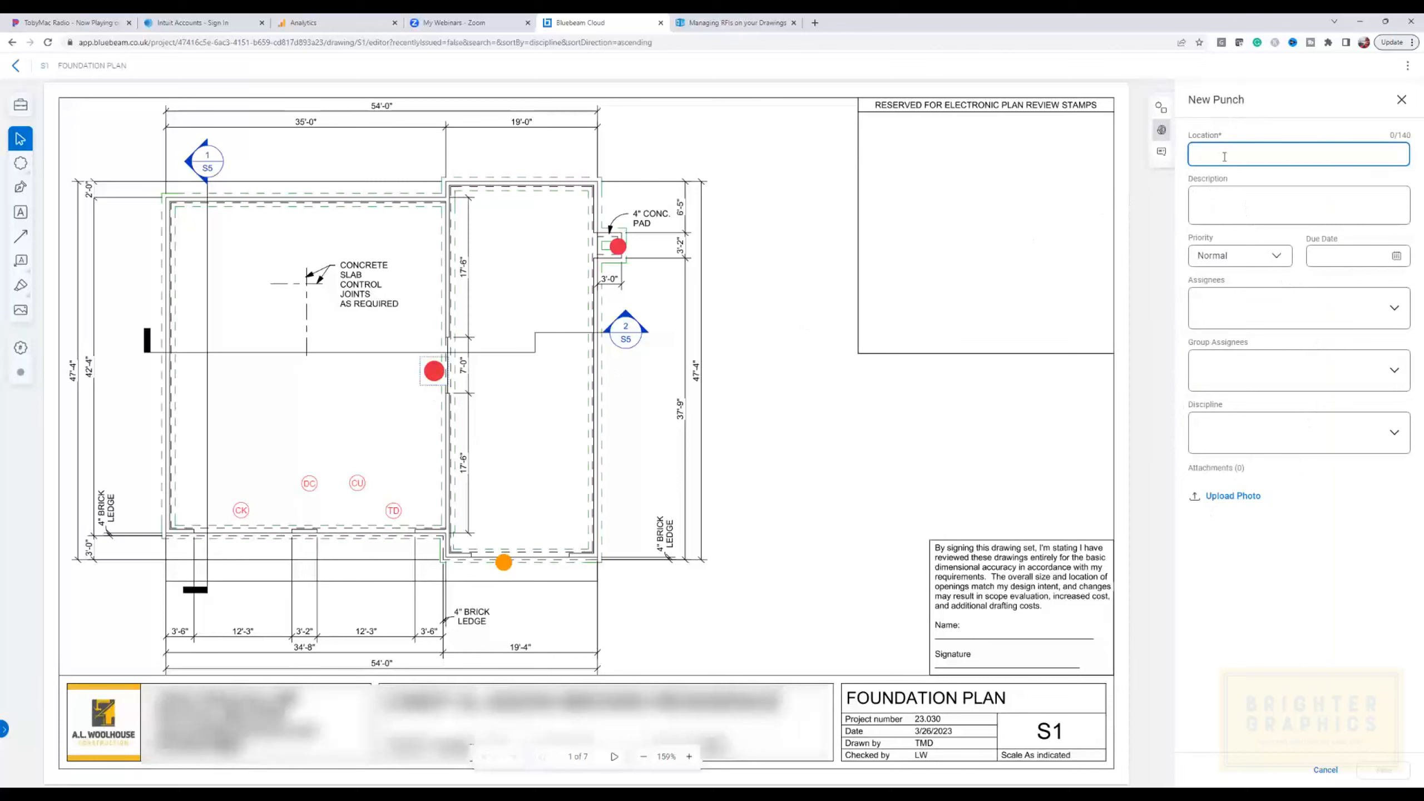
type("Slab @ openingwall")
left_click(1222, 193)
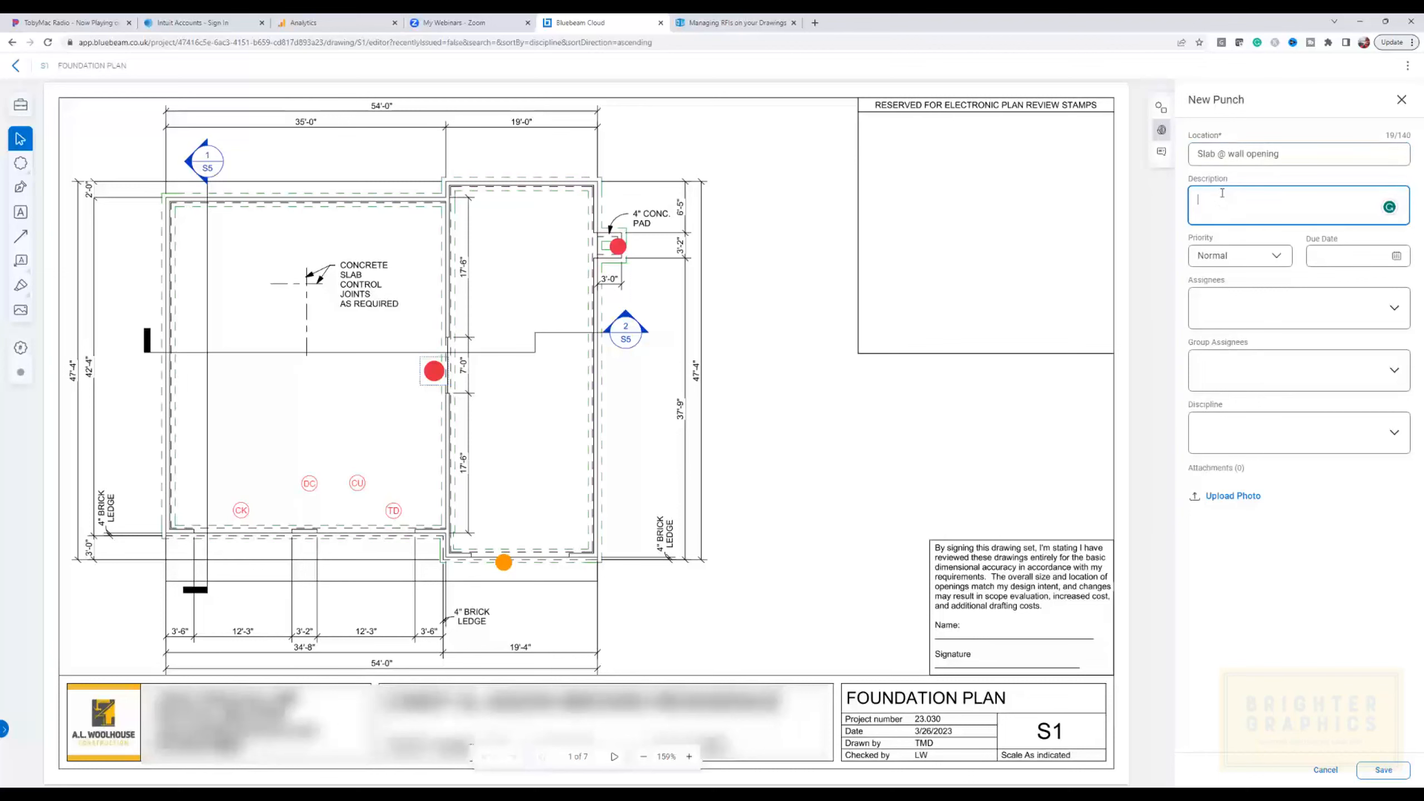
type("ake sure there is a control joint at concrete")
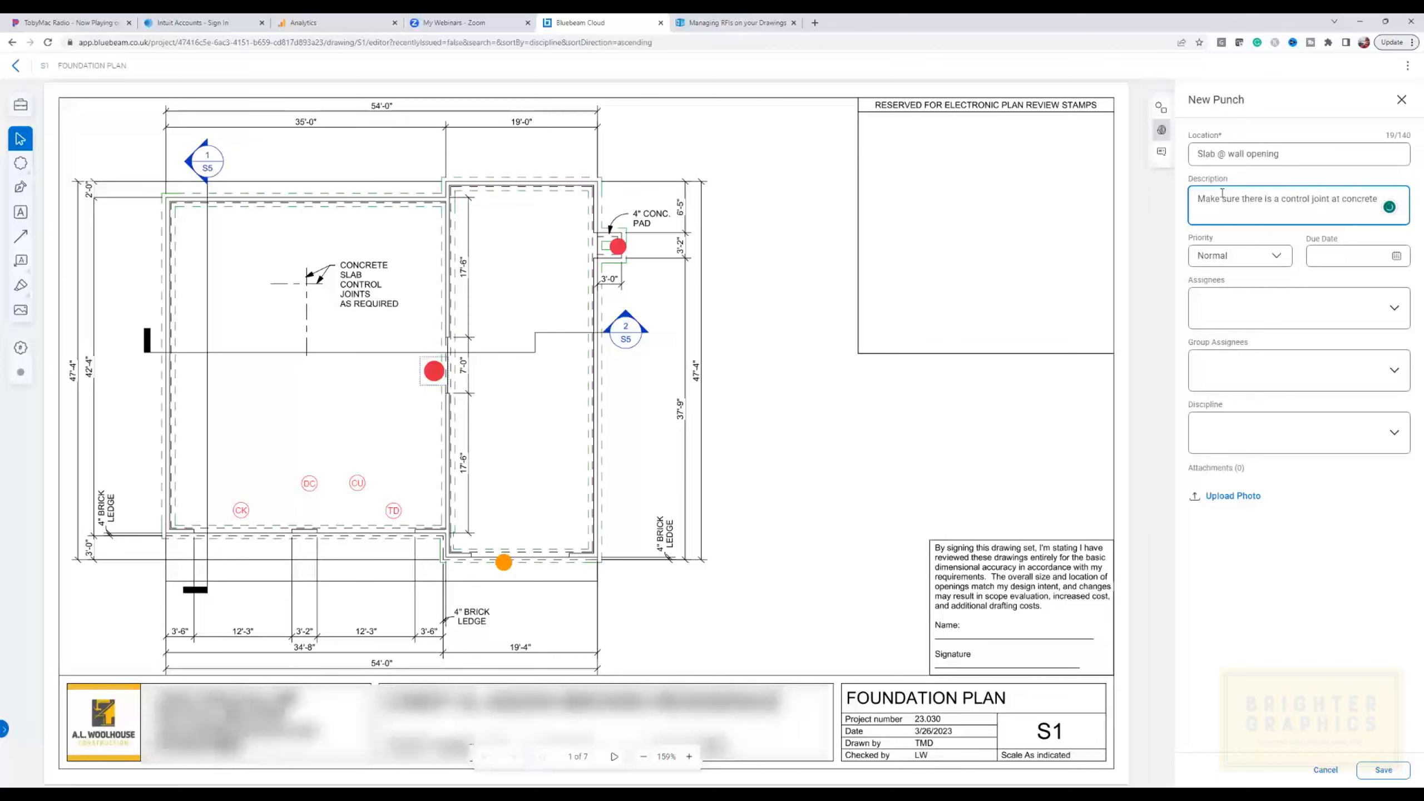
- Review the priority, due date, assignee and group assignee options of the new punch item
left_click(1277, 258)
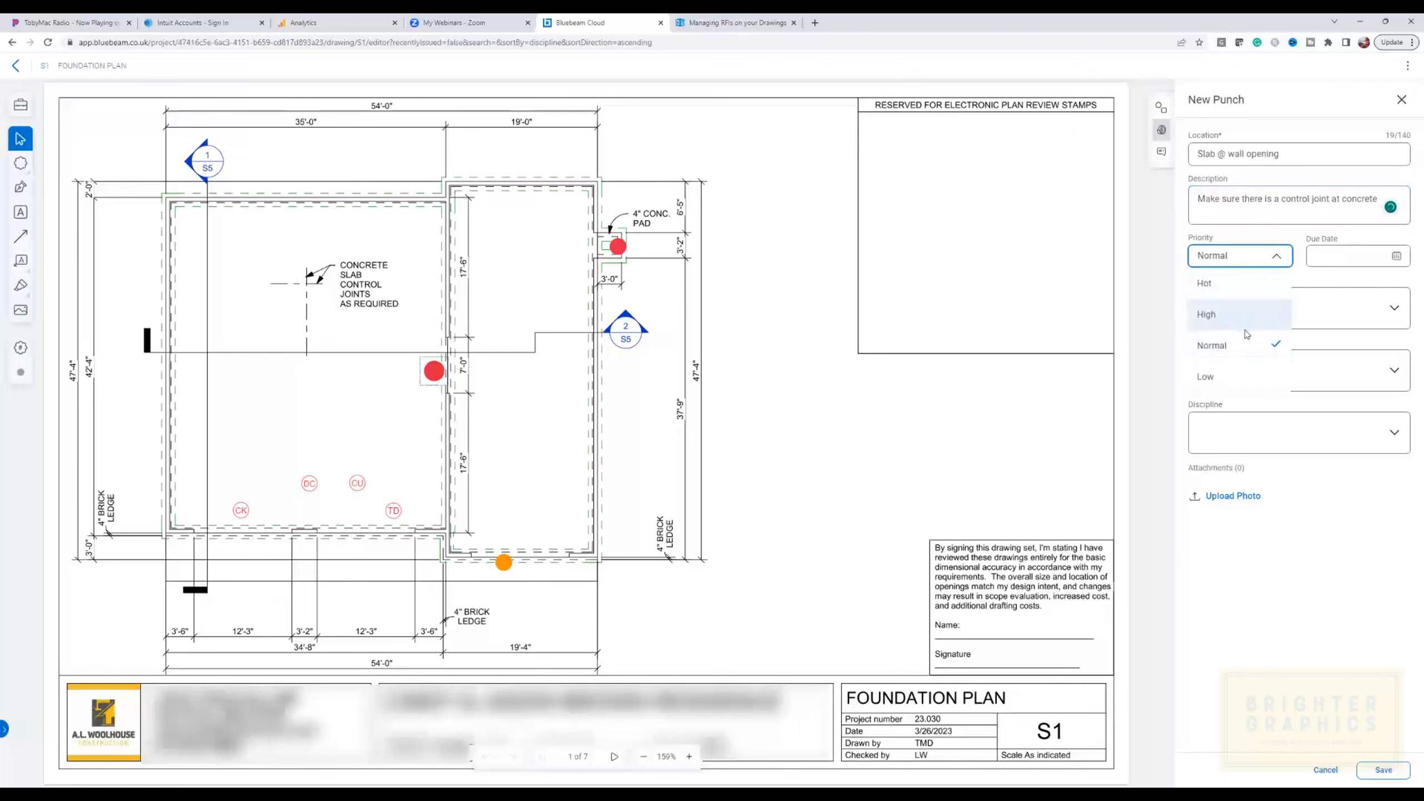
left_click(1399, 259)
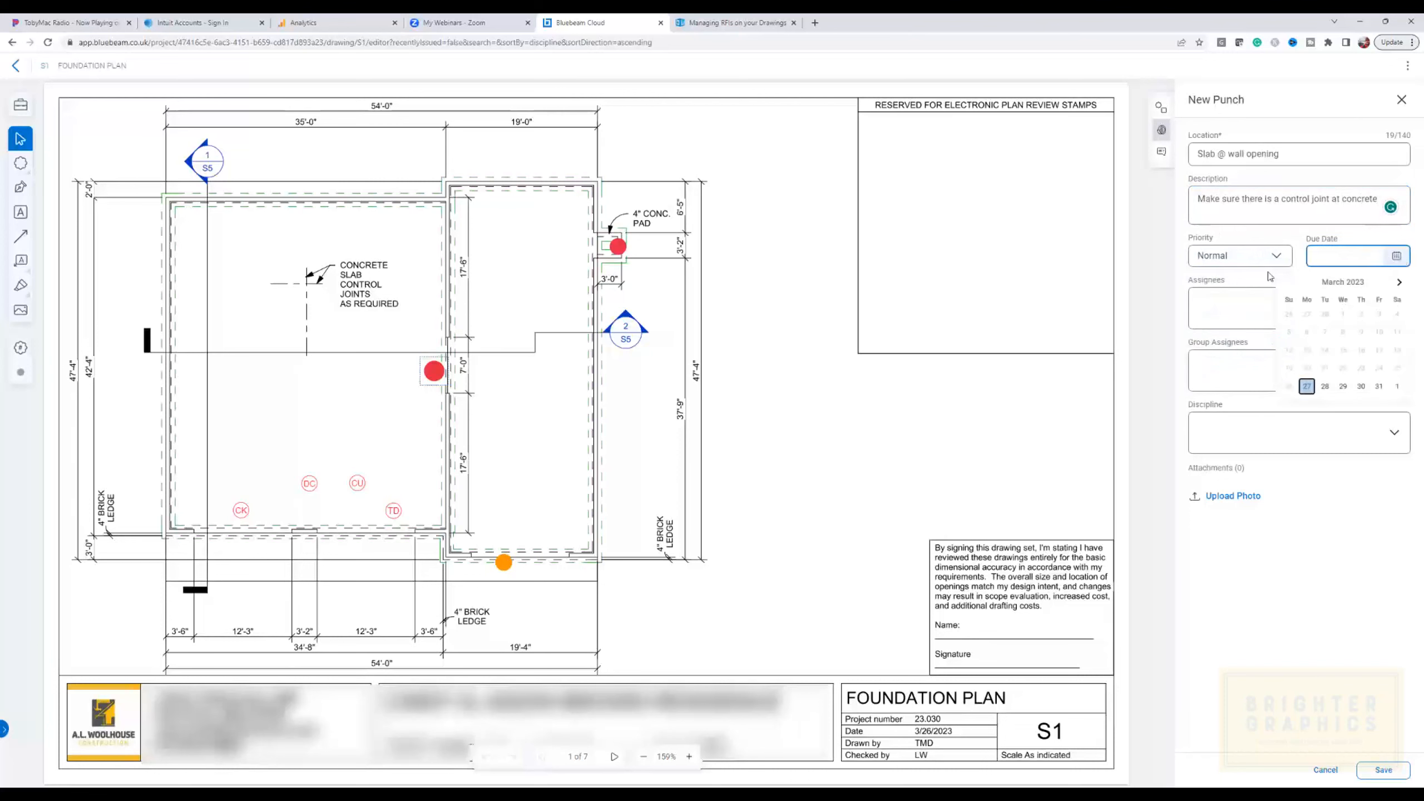
left_click(1230, 306)
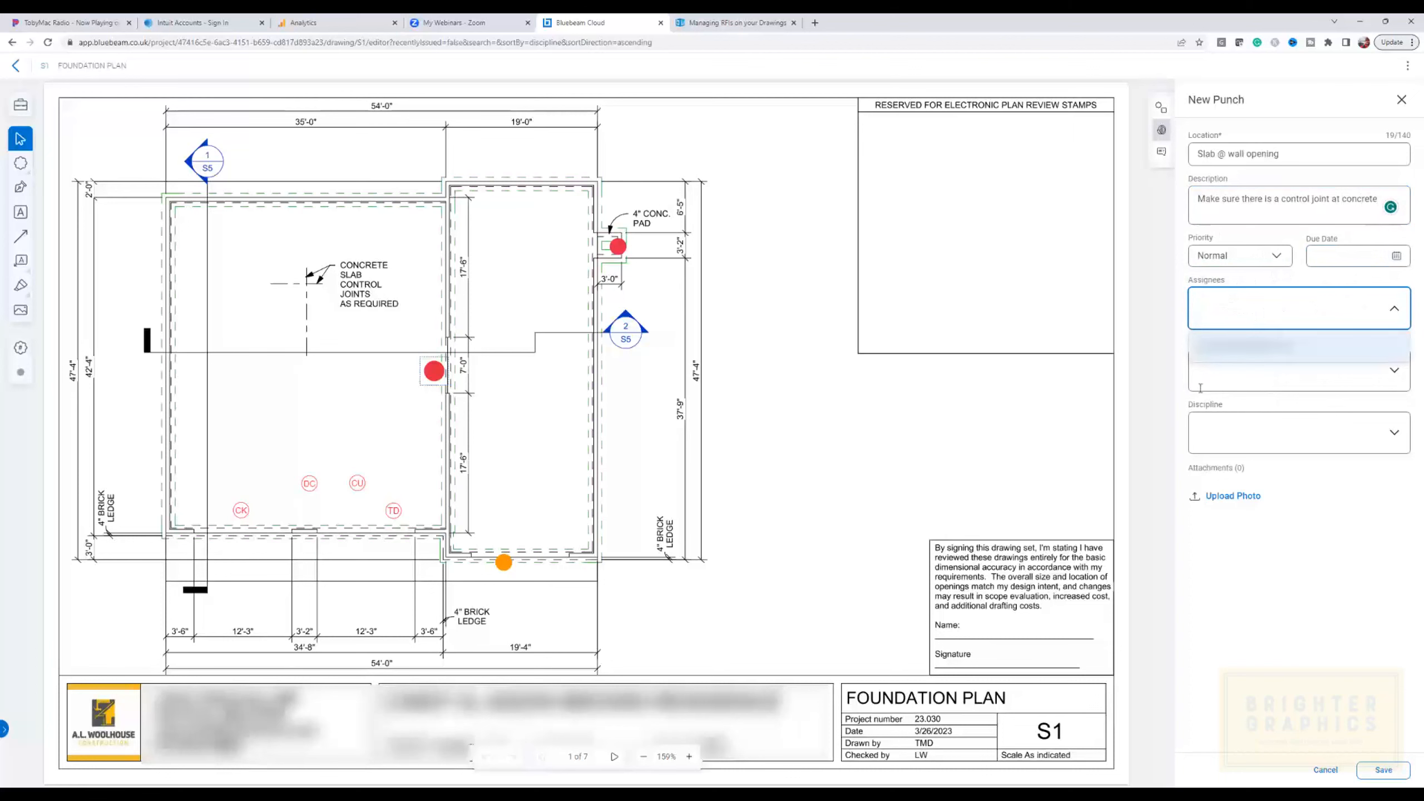
left_click(1262, 371)
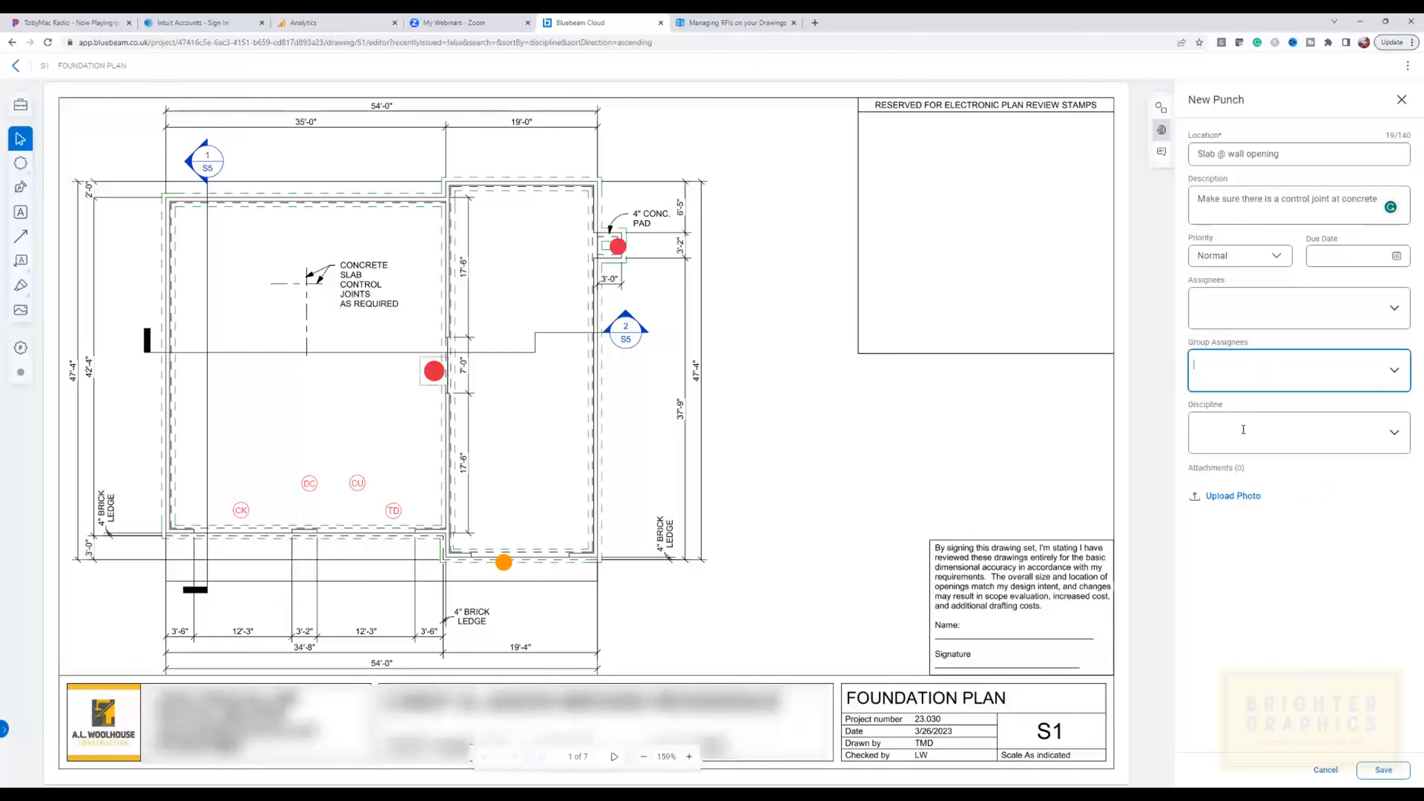
- Set the punch item's discipline to Concrete and save the item
left_click(1289, 431)
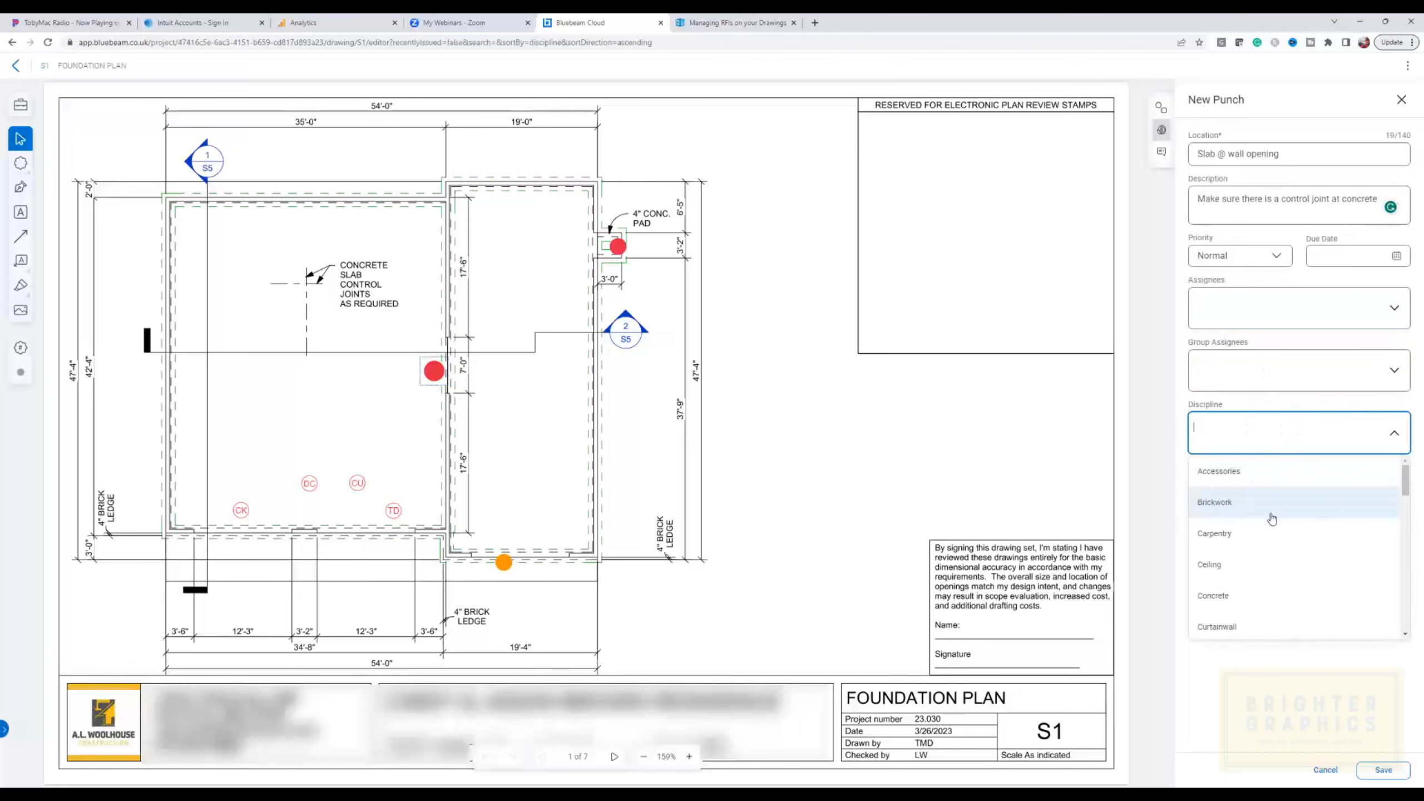
mouse_move(1406, 487)
left_mouse_down()
mouse_move(1408, 519)
mouse_move(1407, 506)
left_mouse_up()
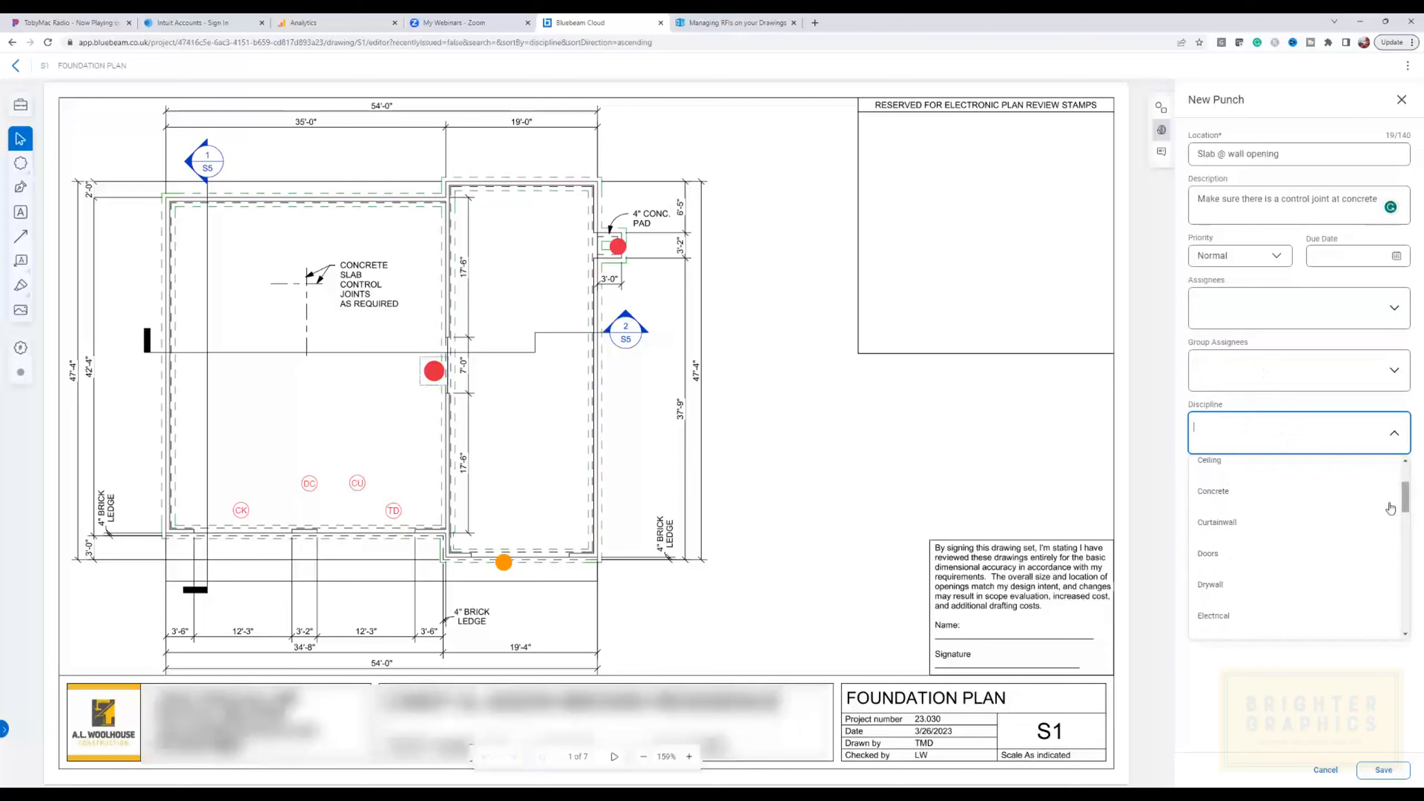
left_click(1246, 501)
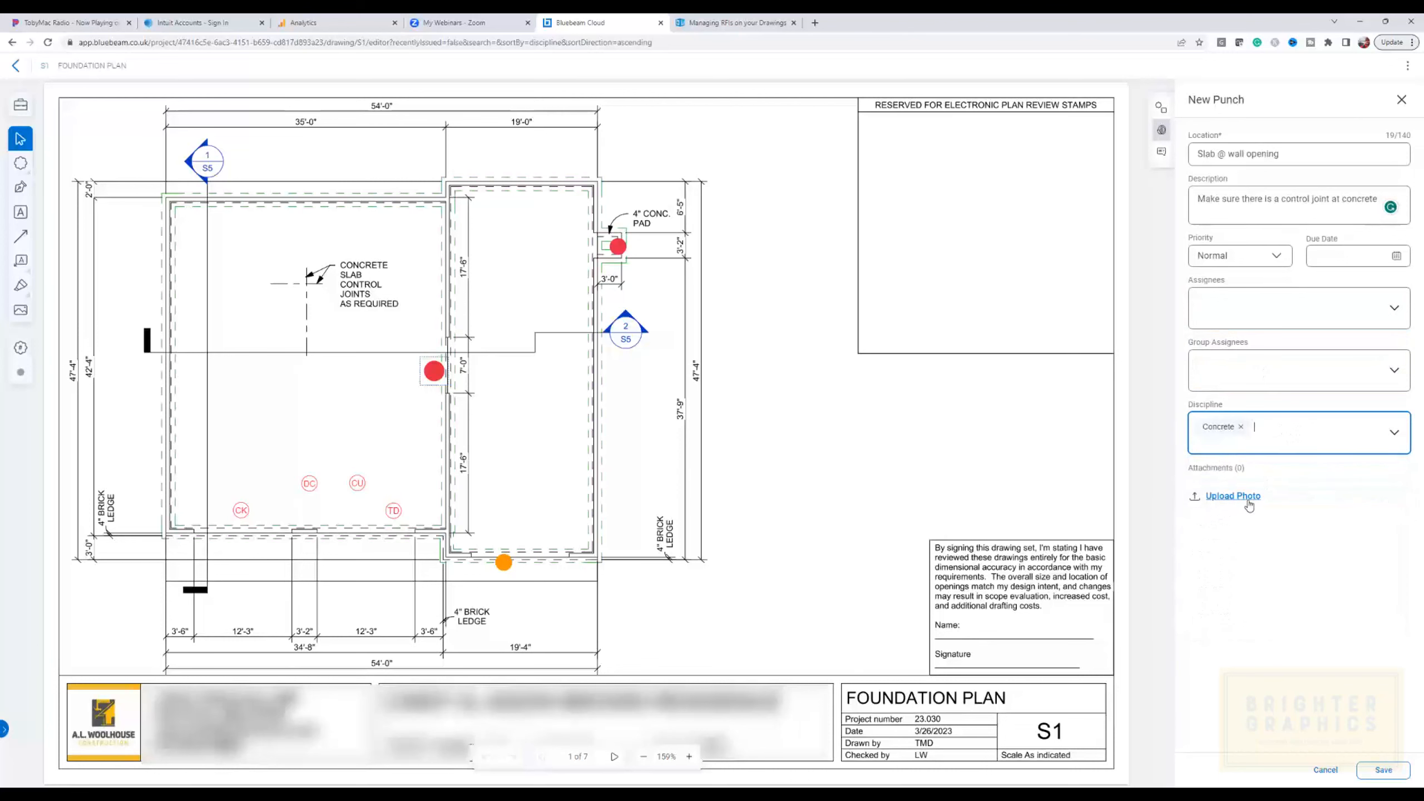
left_click(1384, 773)
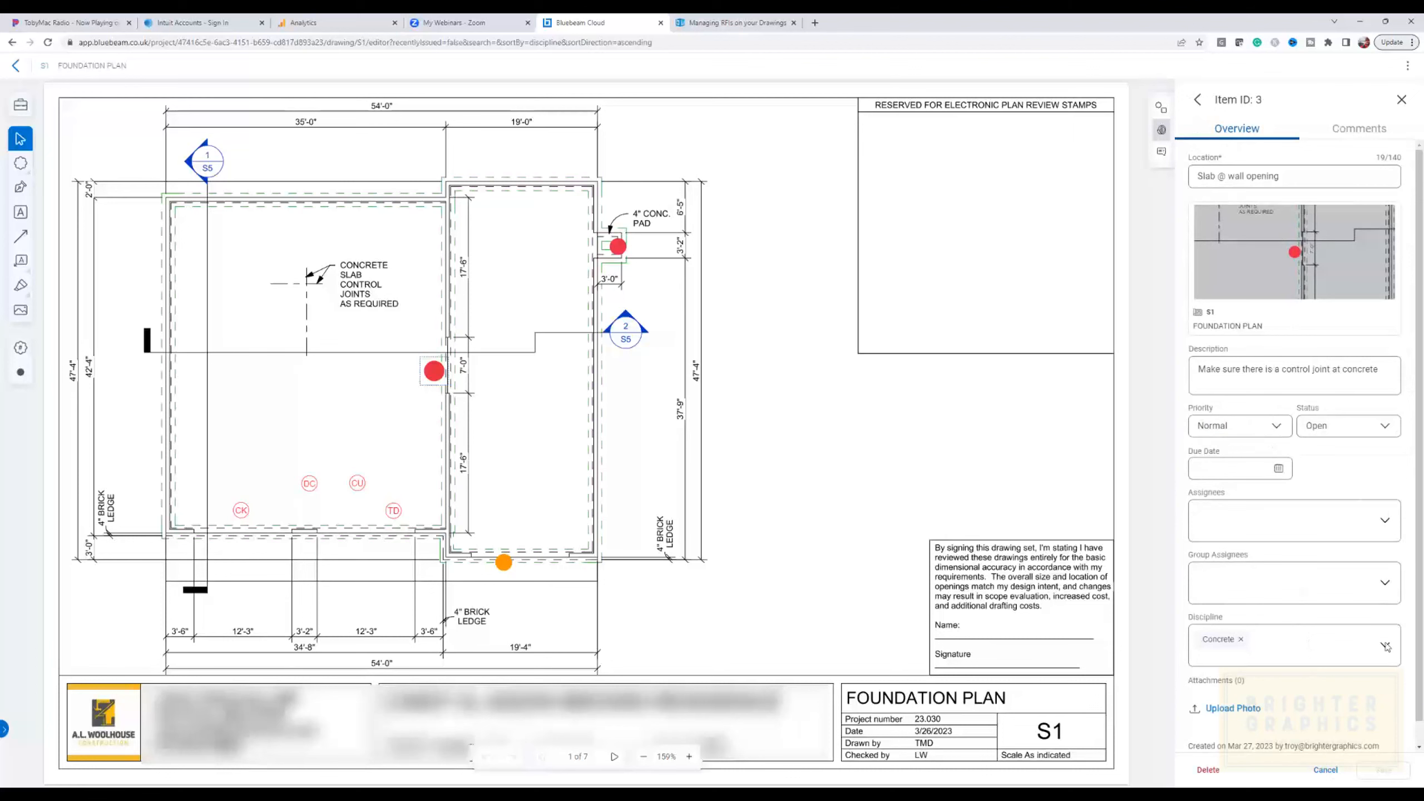
- Review the saved punch item's overview and comments, and close its details
scroll(1399, 693, "down", 1)
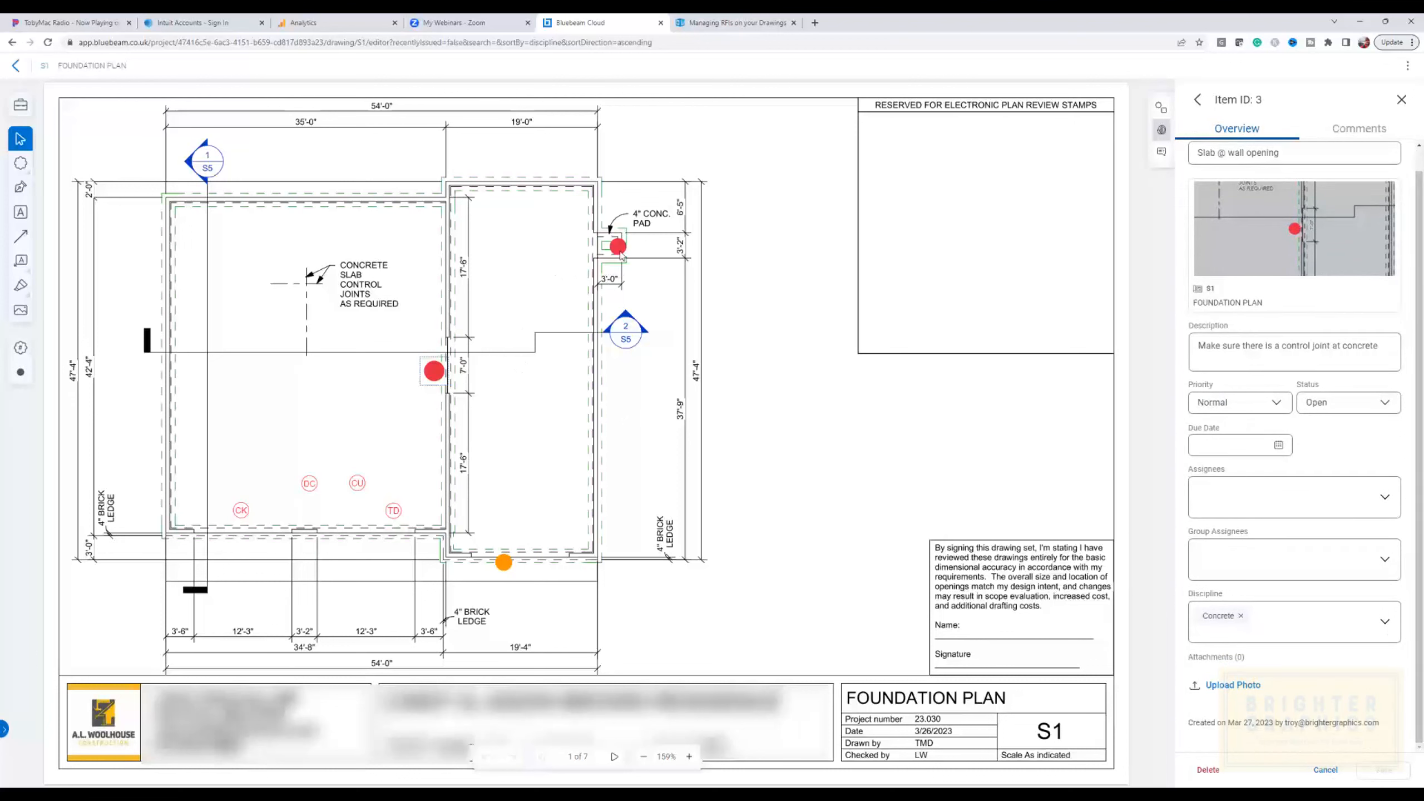
left_click(1362, 133)
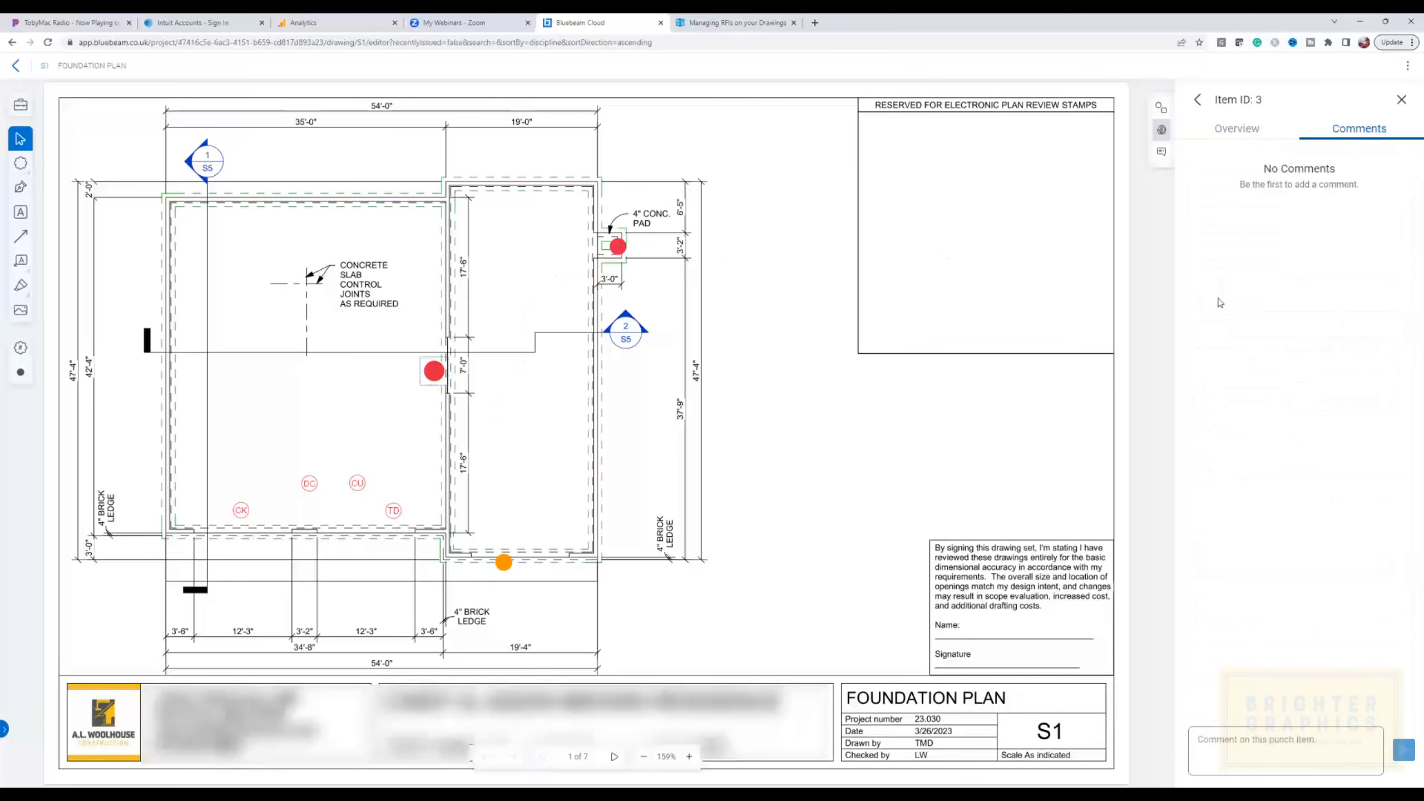
left_click(486, 398)
left_click(1402, 101)
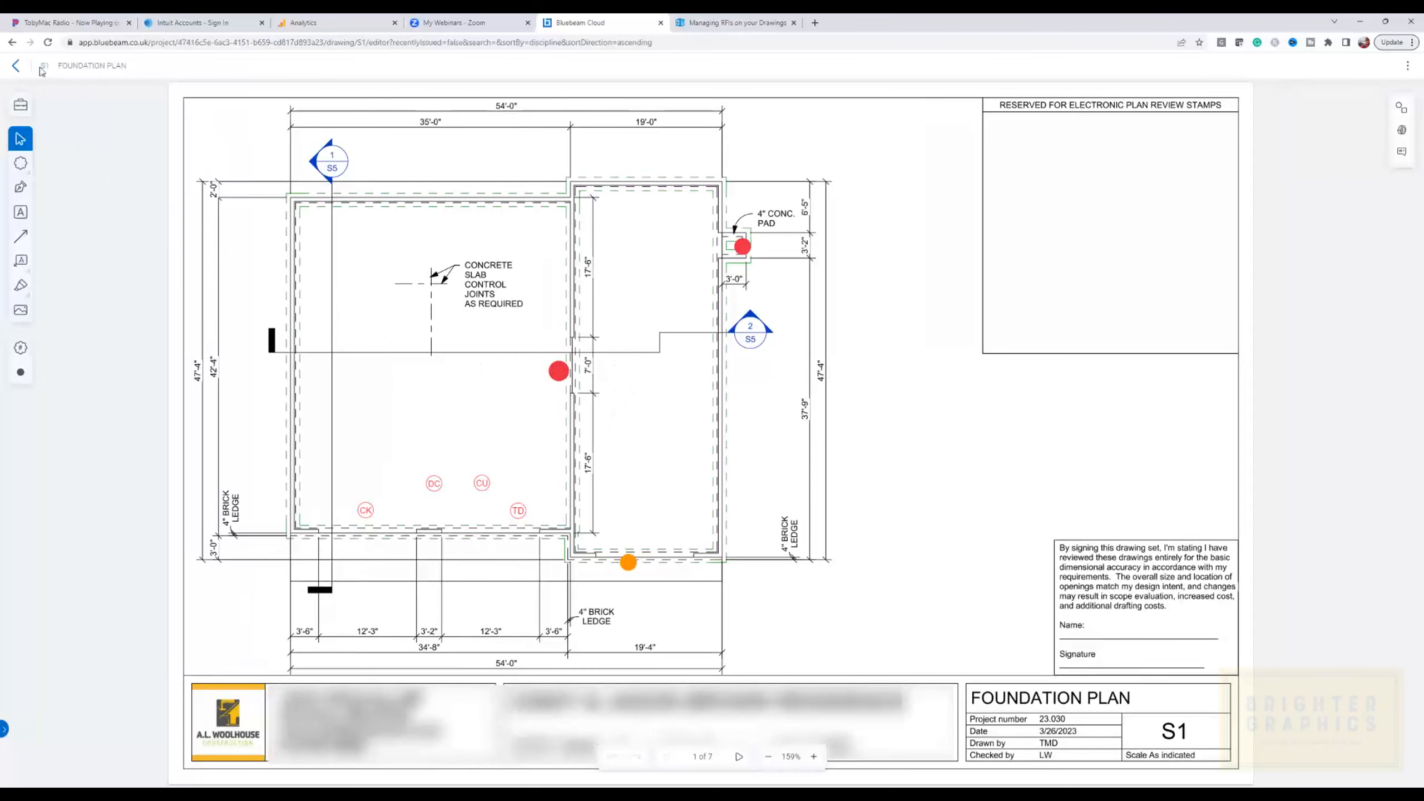
- Switch the Brown Garage project to the map view and display the Foundation Plan layer to examine its site placement
left_click(18, 68)
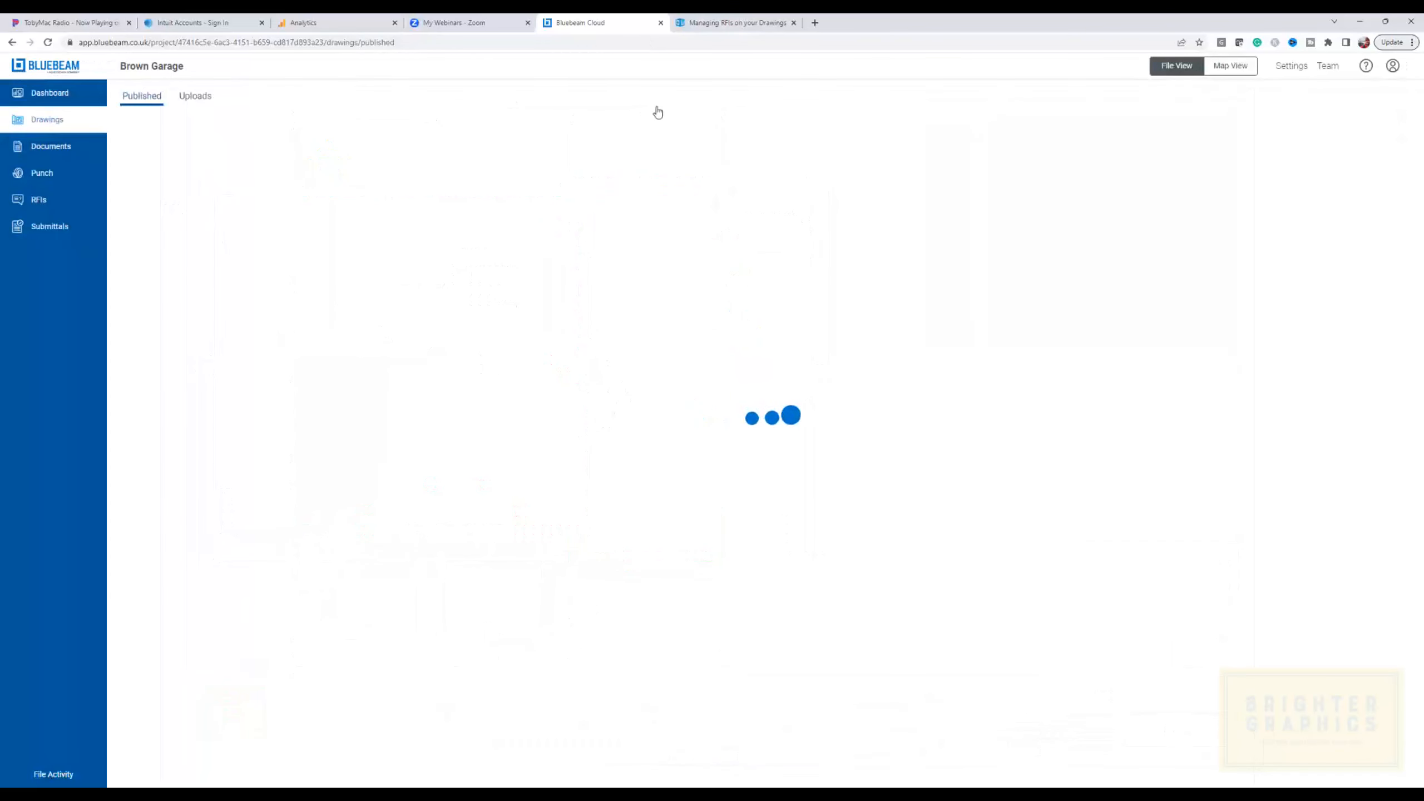
left_click(1228, 66)
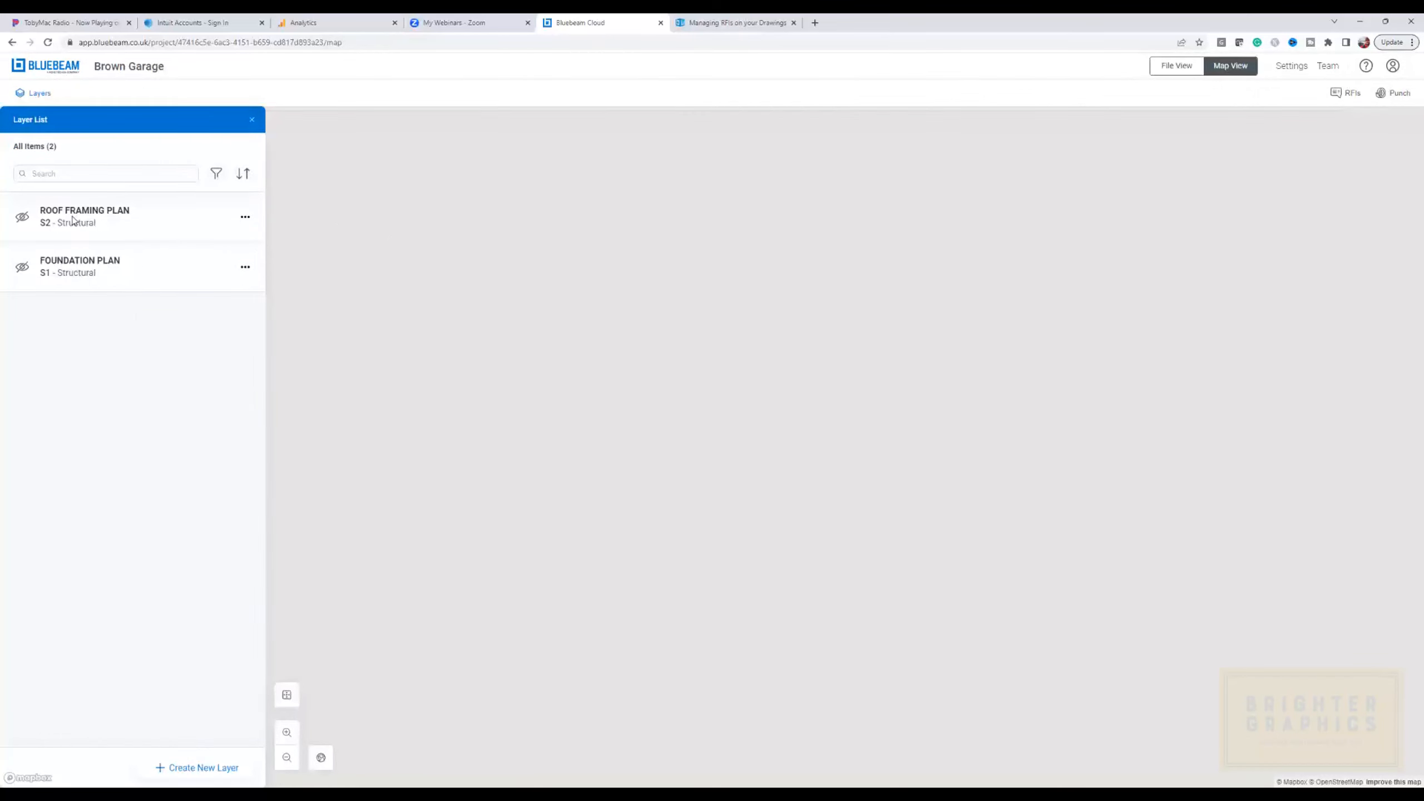
left_click(72, 265)
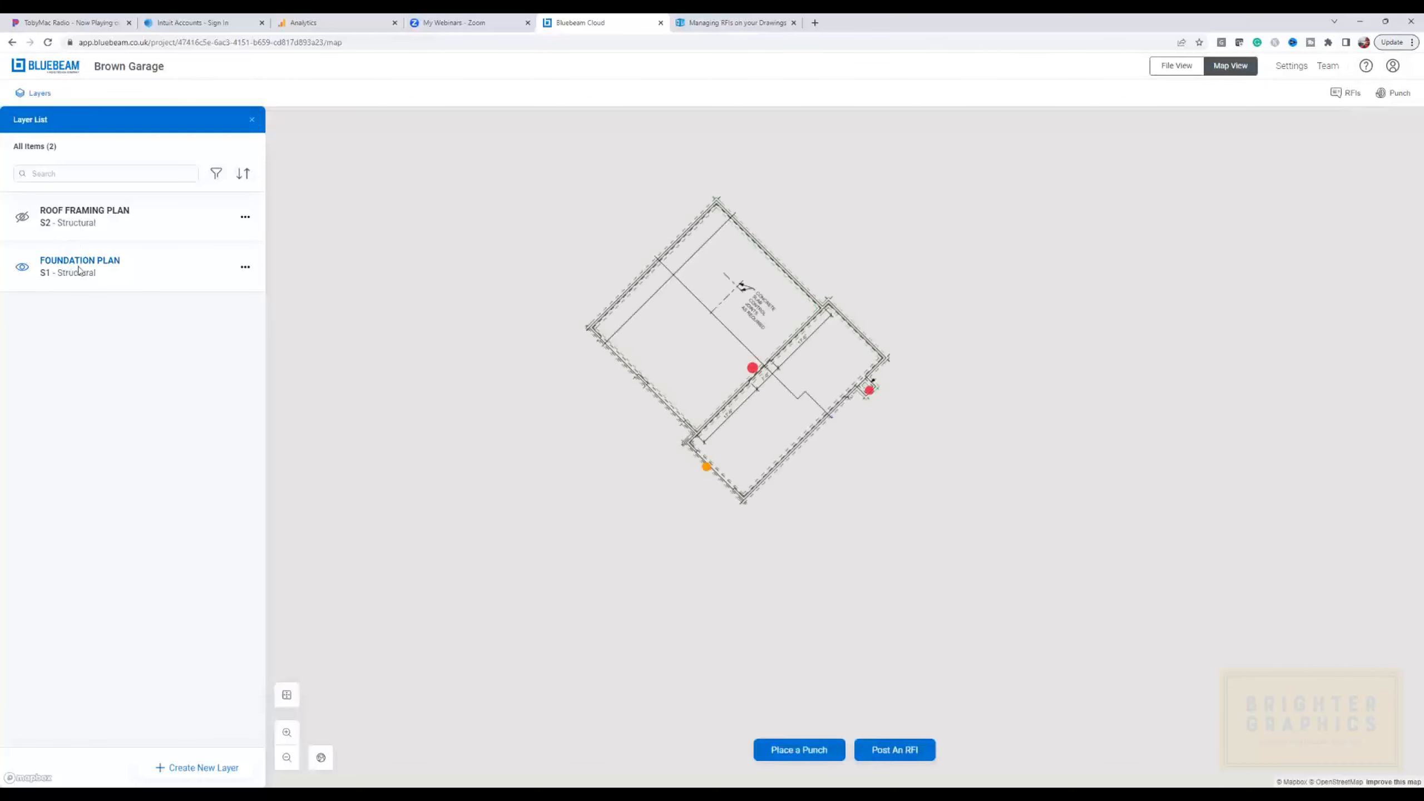
scroll(575, 476, "down", 3)
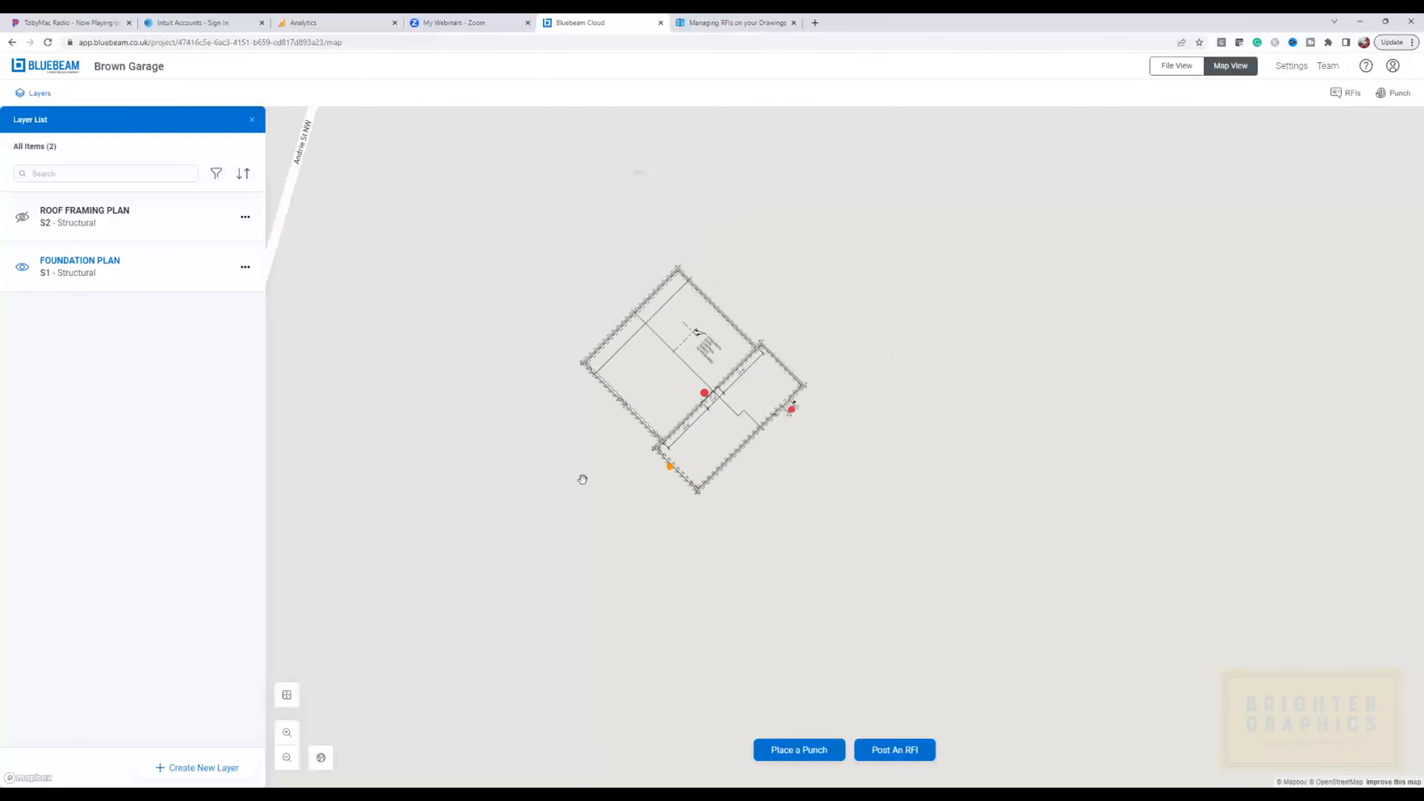
scroll(583, 479, "down", 3)
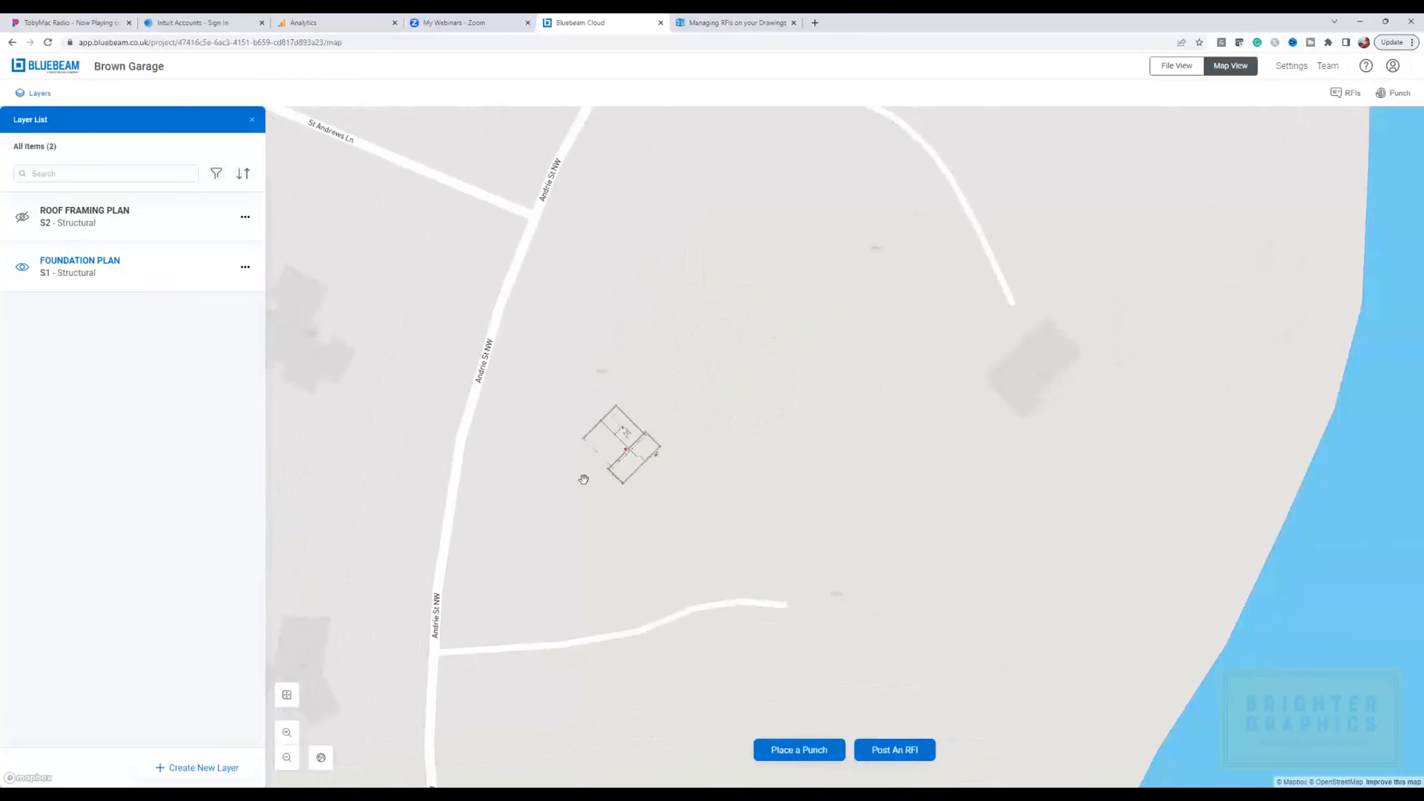
scroll(603, 380, "up", 5)
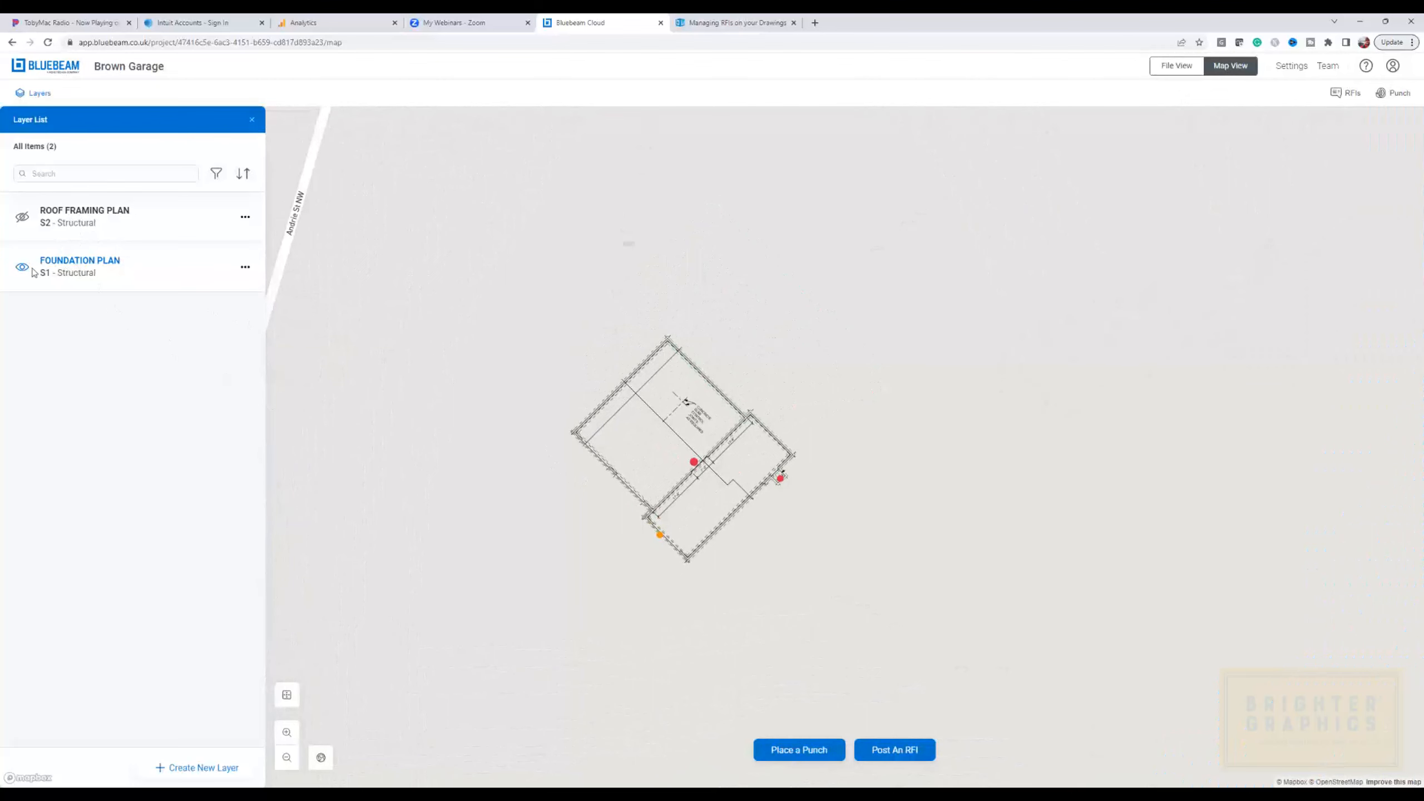
scroll(726, 530, "up", 3)
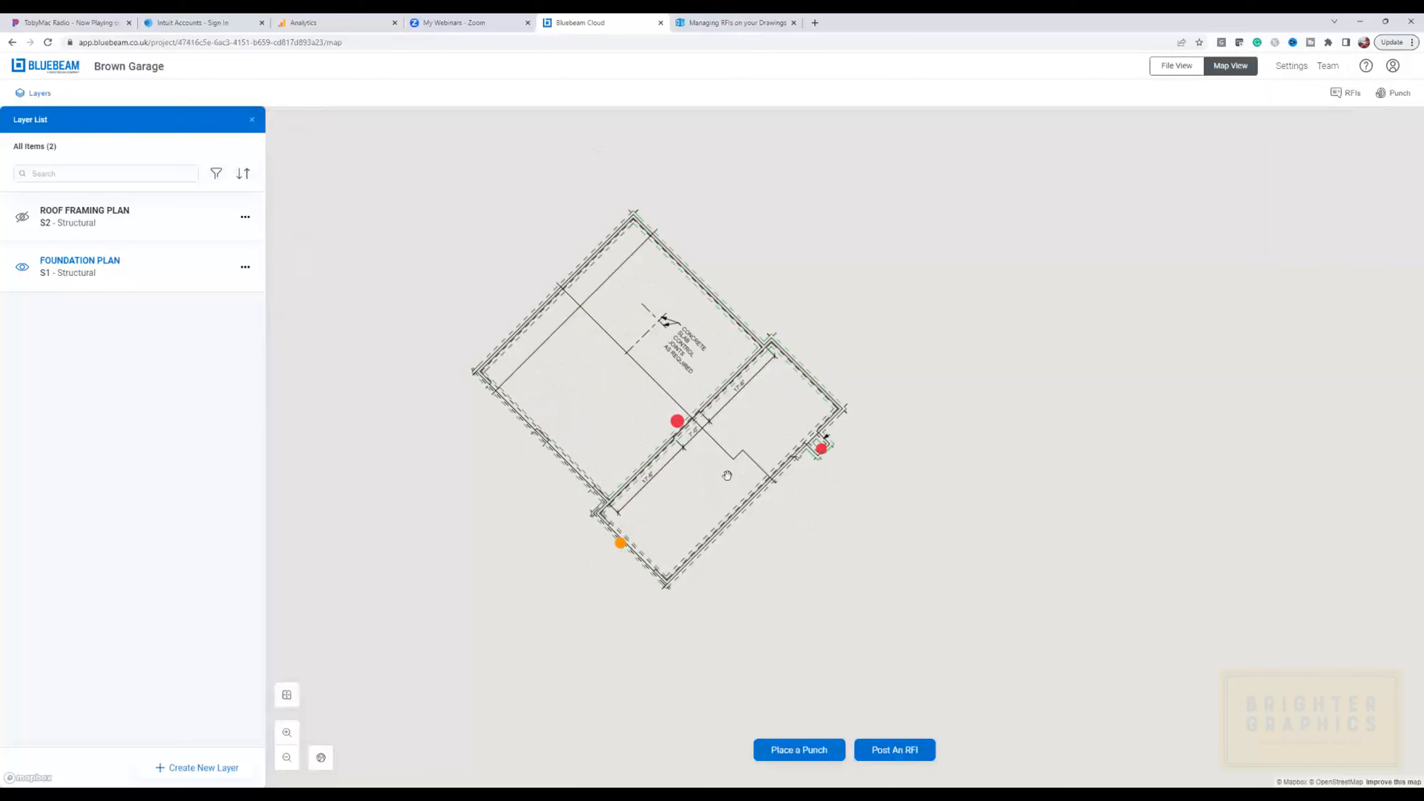
- Compare the Roof Framing Plan and Foundation Plan layers on the map, leaving only the Roof Framing Plan shown
left_click(73, 220)
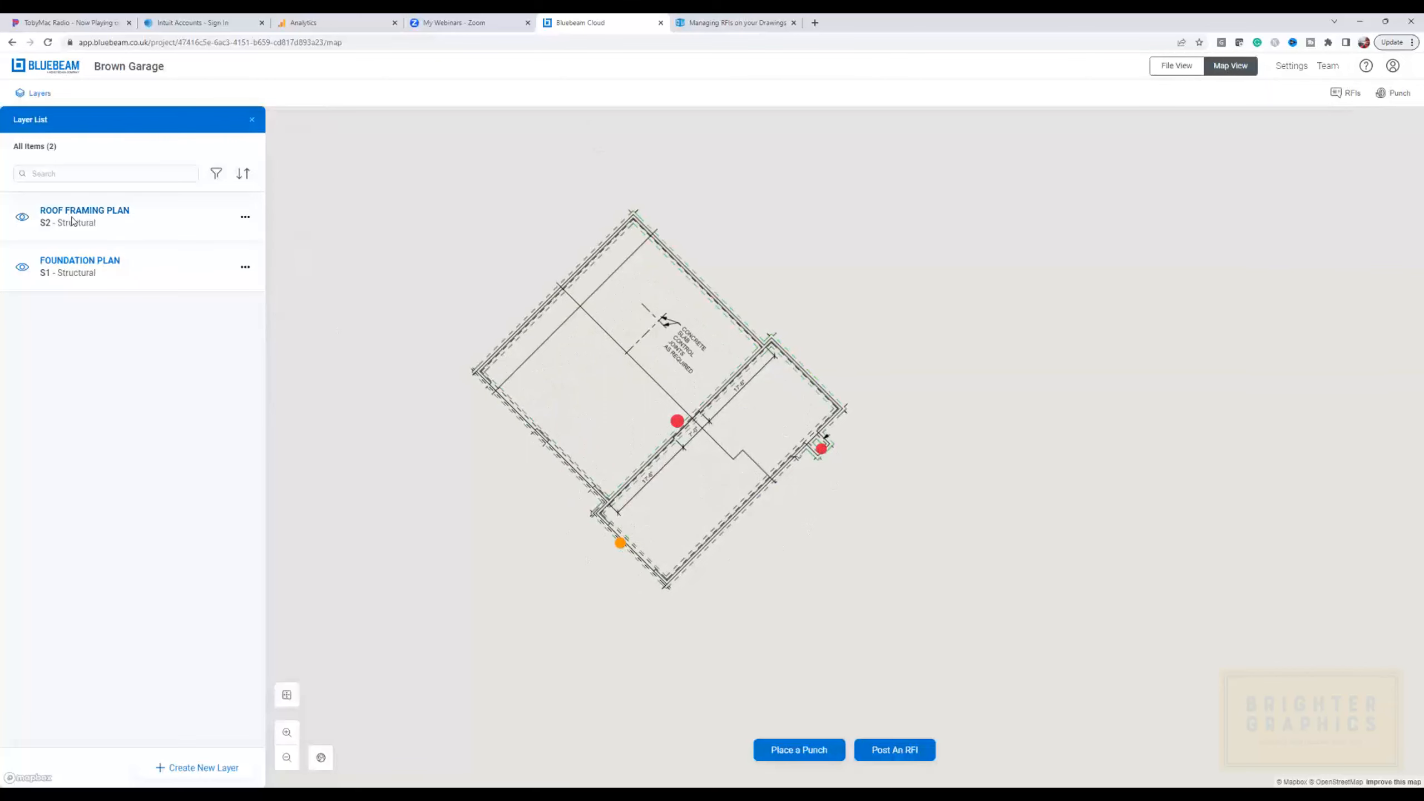
left_click(74, 272)
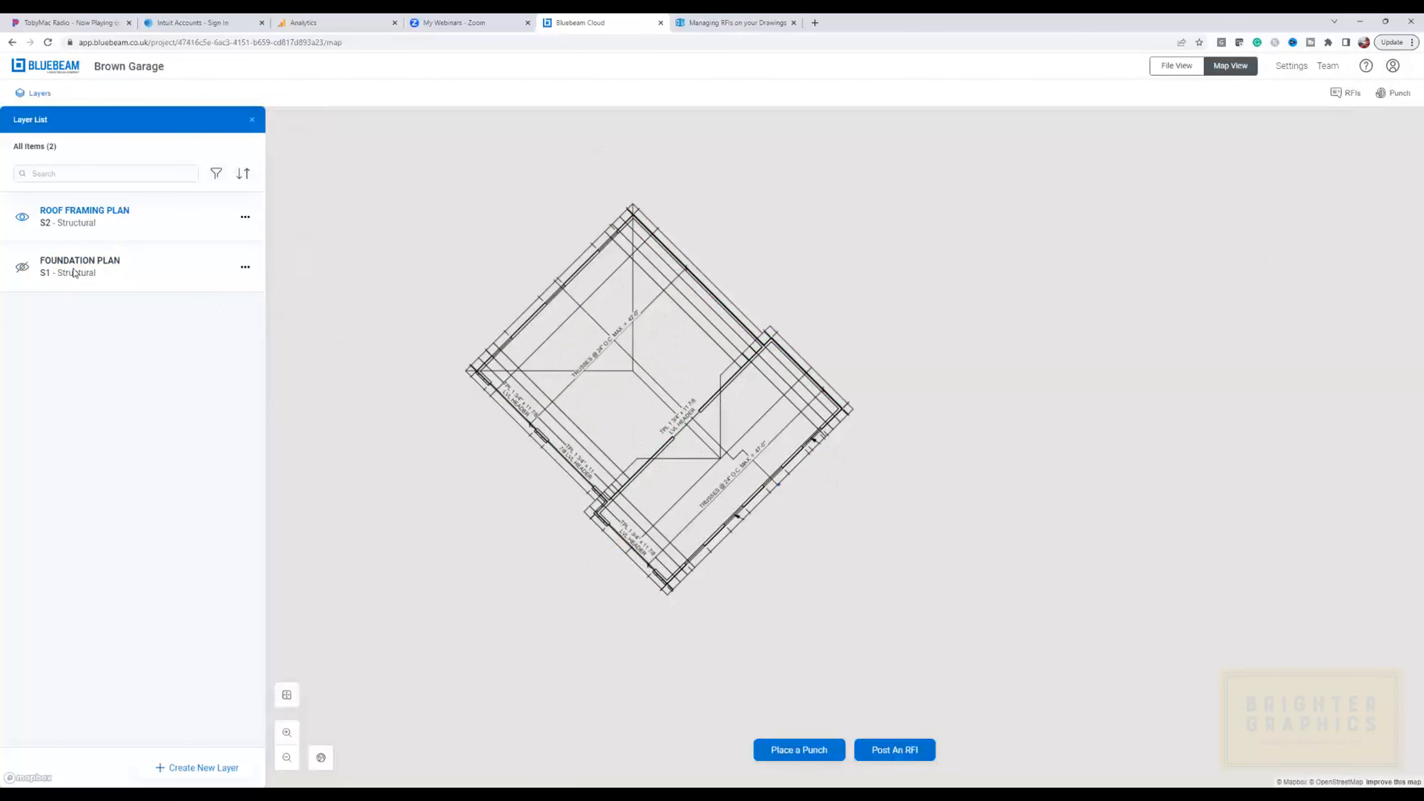
left_click(74, 271)
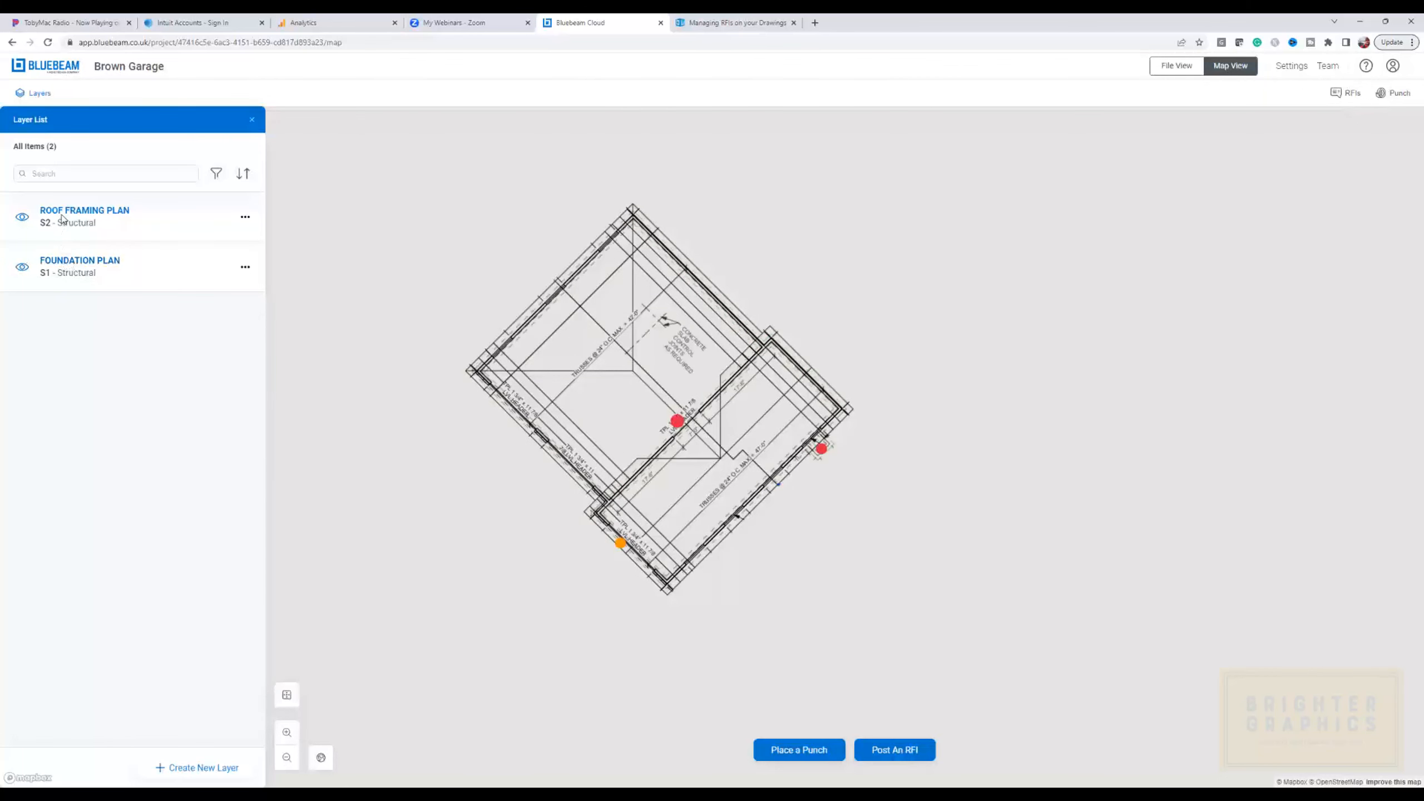
left_click(62, 220)
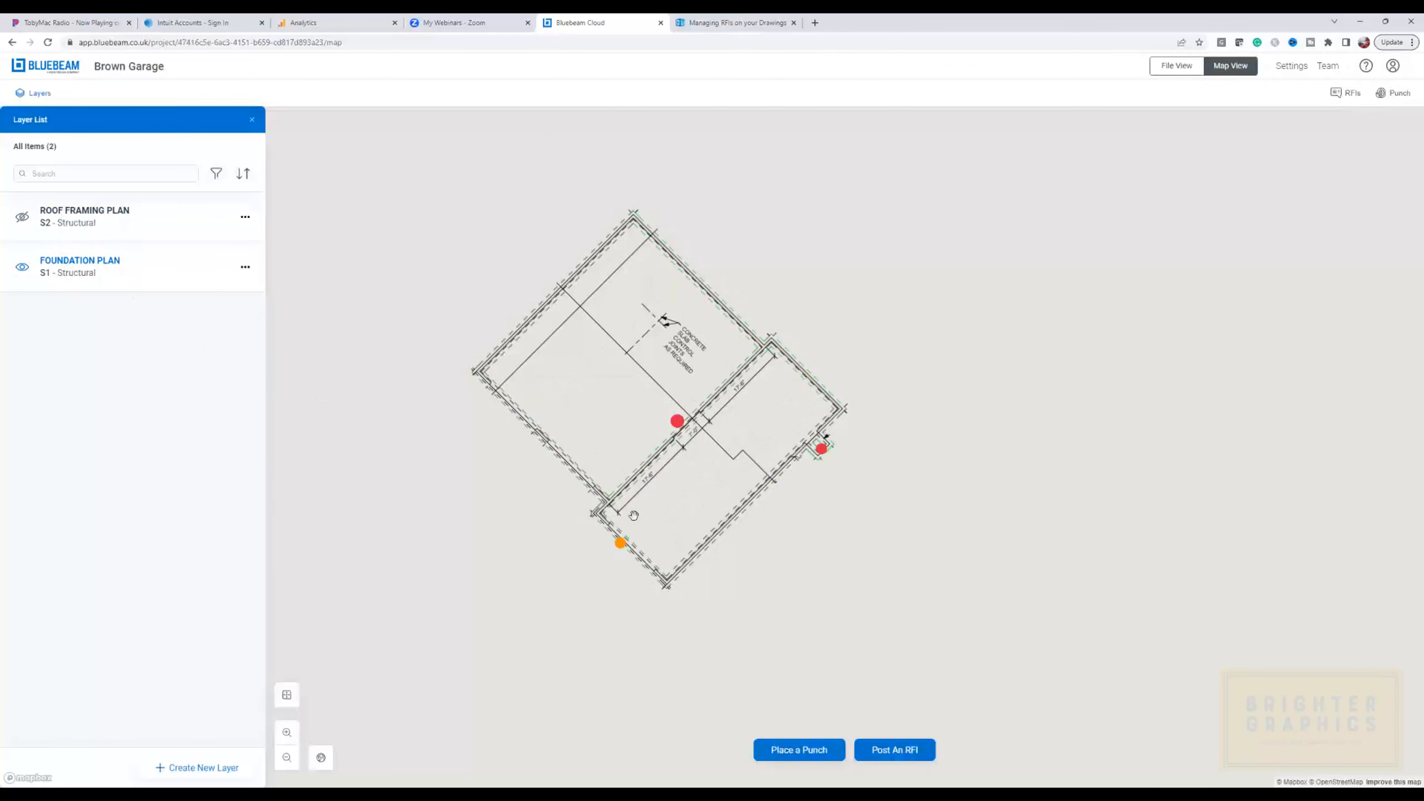
left_click(82, 226)
left_click(74, 269)
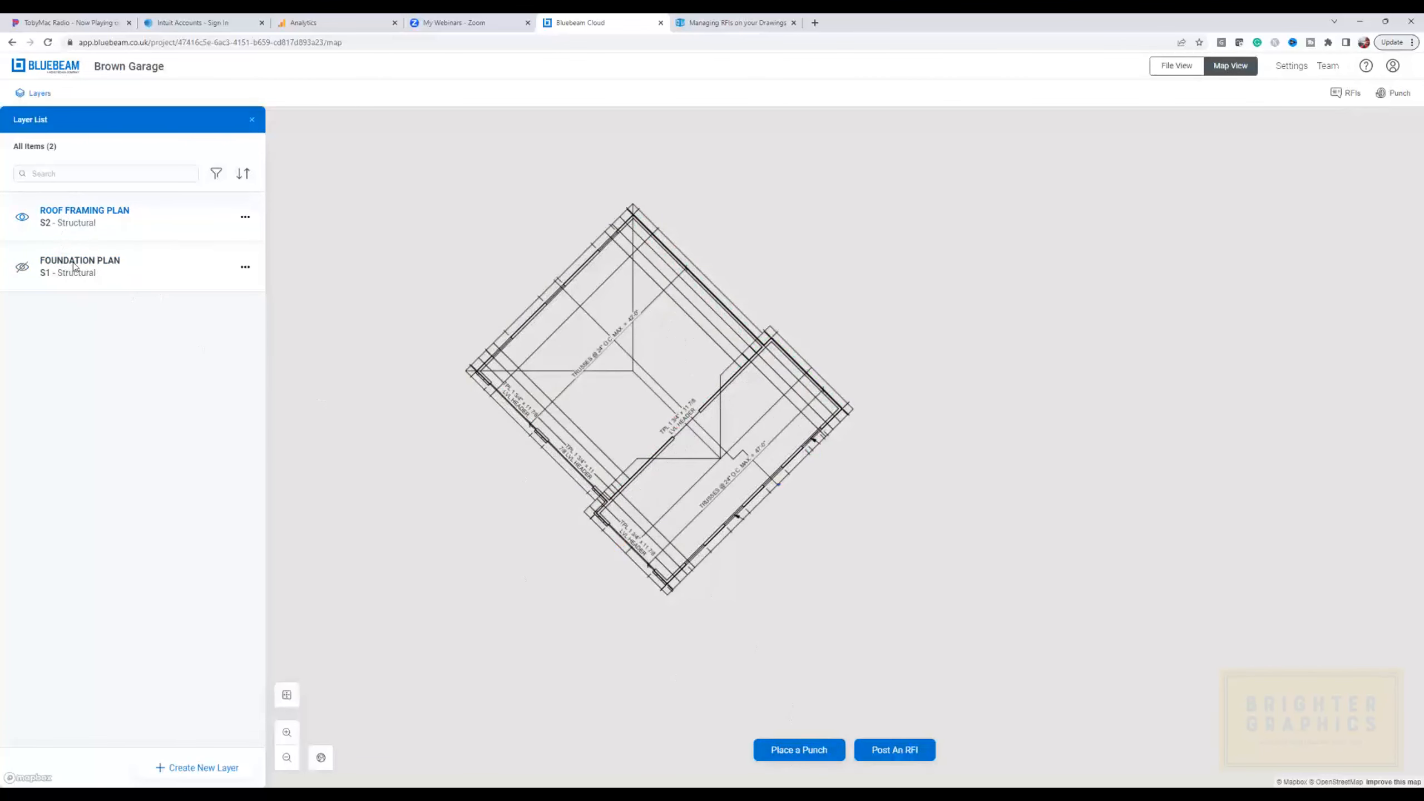
- Place a punch item on the S2 Roof Framing Plan where the two roofs meet, with location "Roof join"
left_click(801, 751)
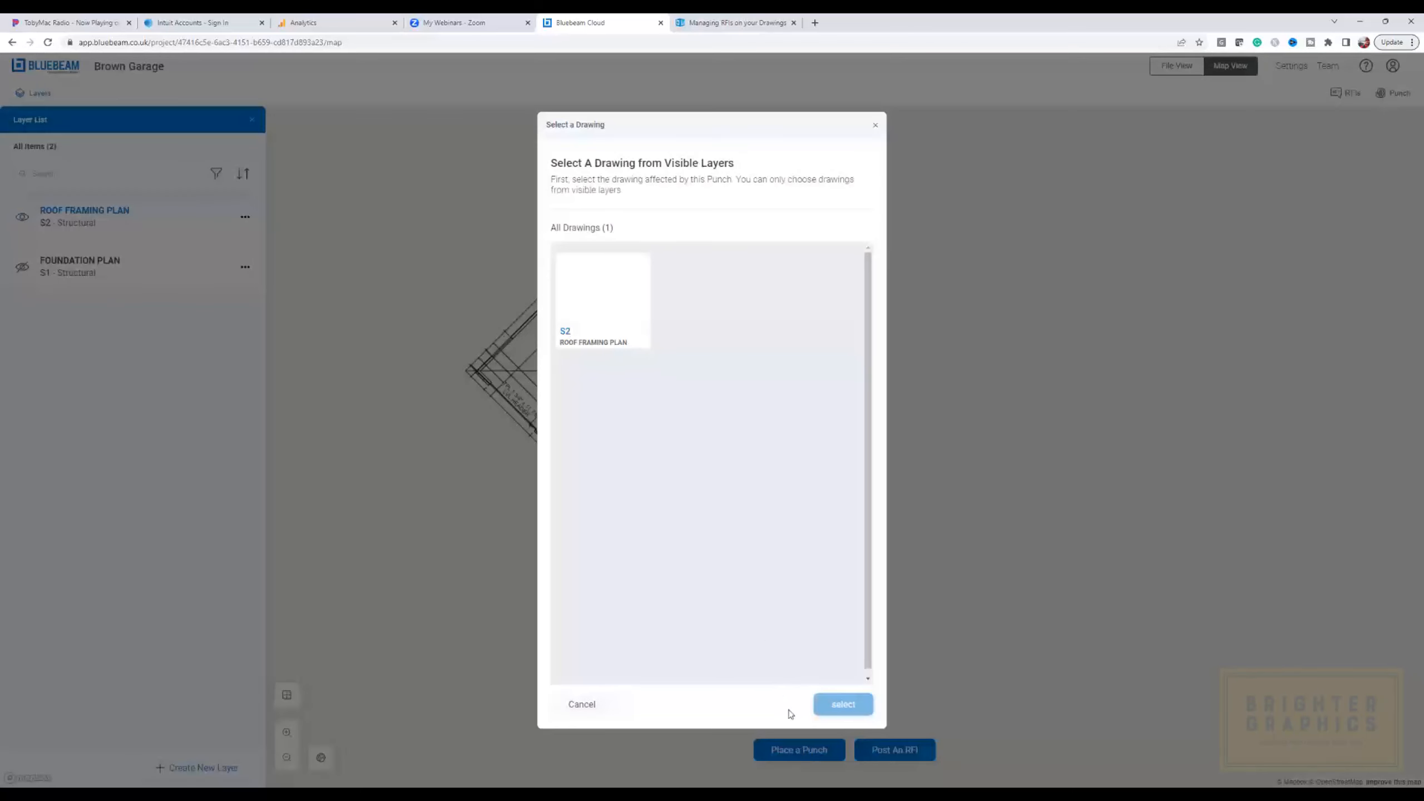
left_click(609, 304)
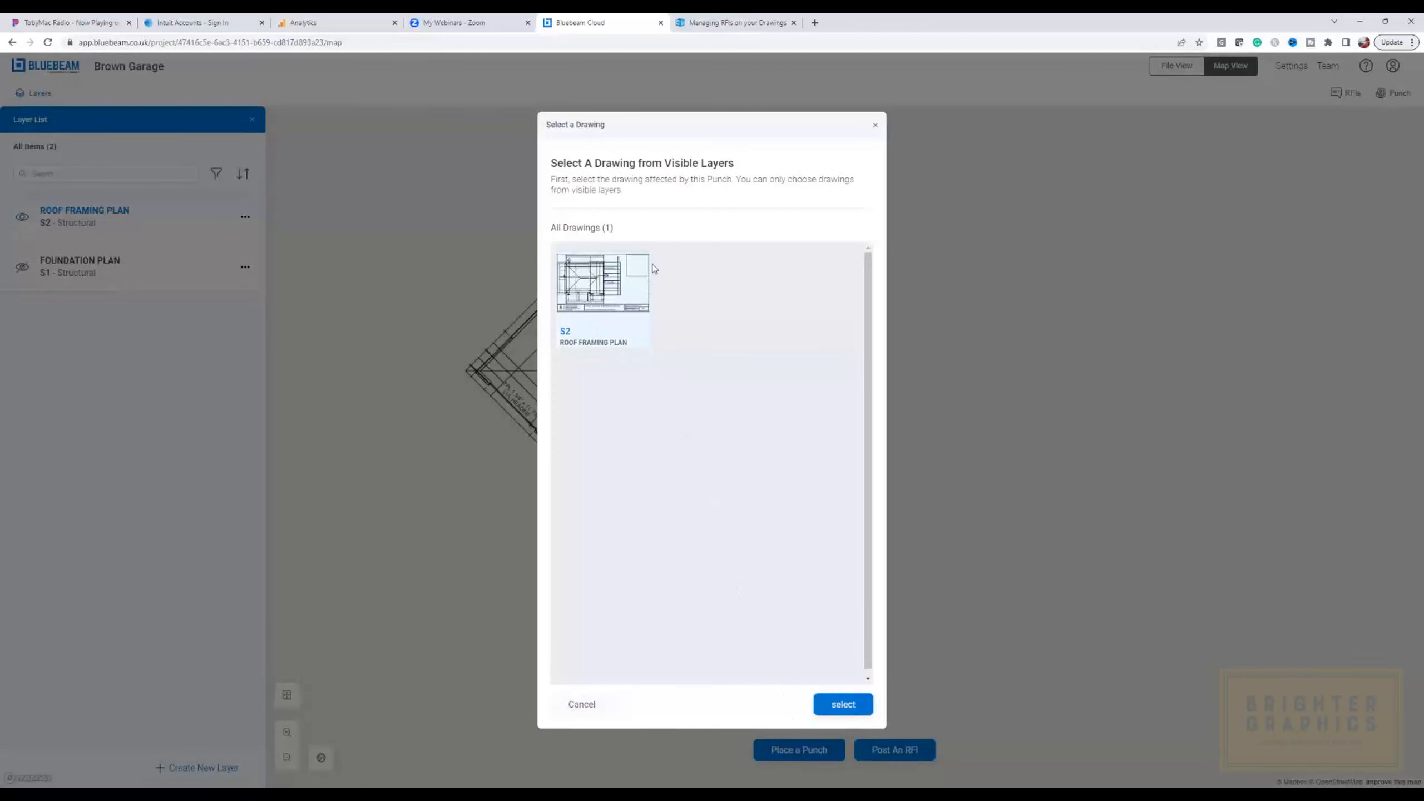
left_click(835, 705)
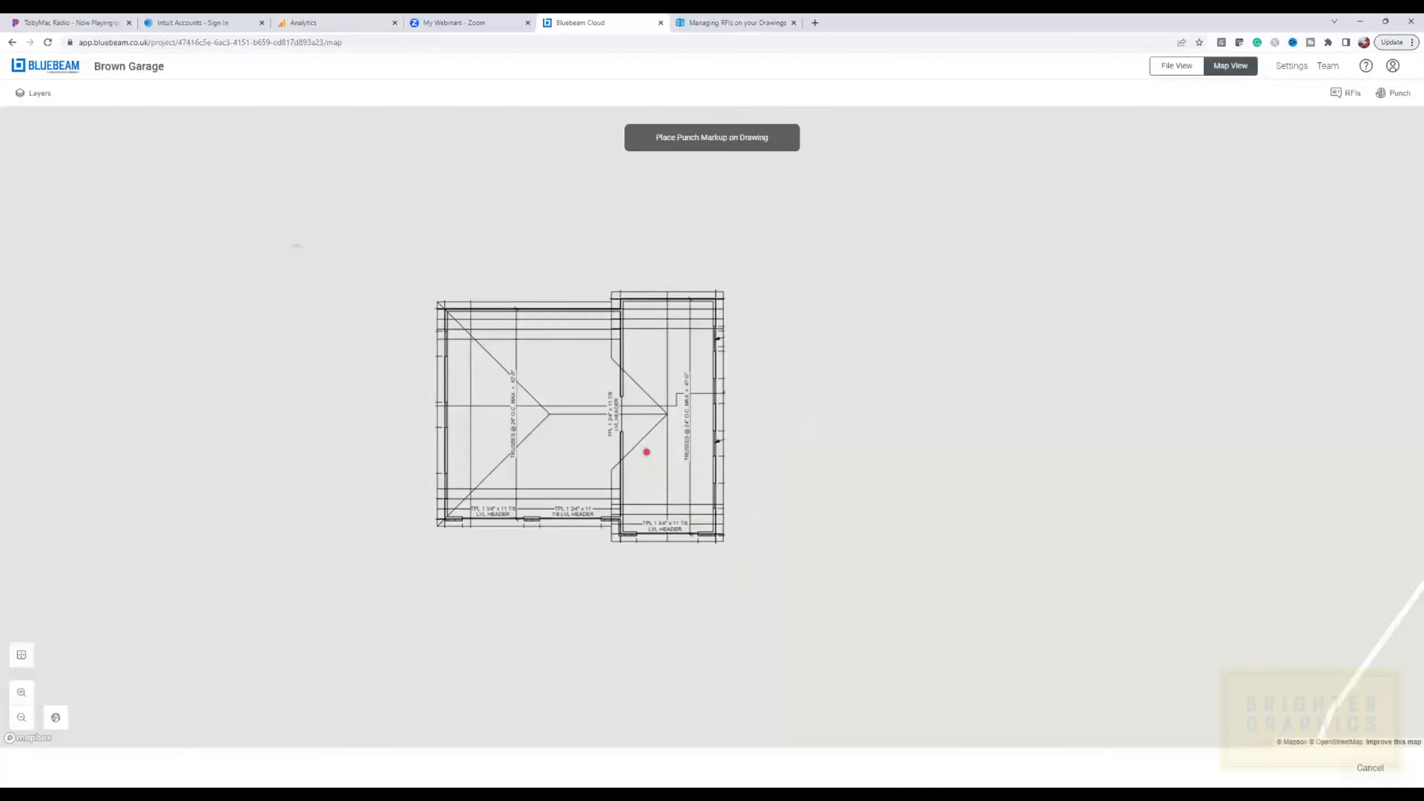
left_click(636, 421)
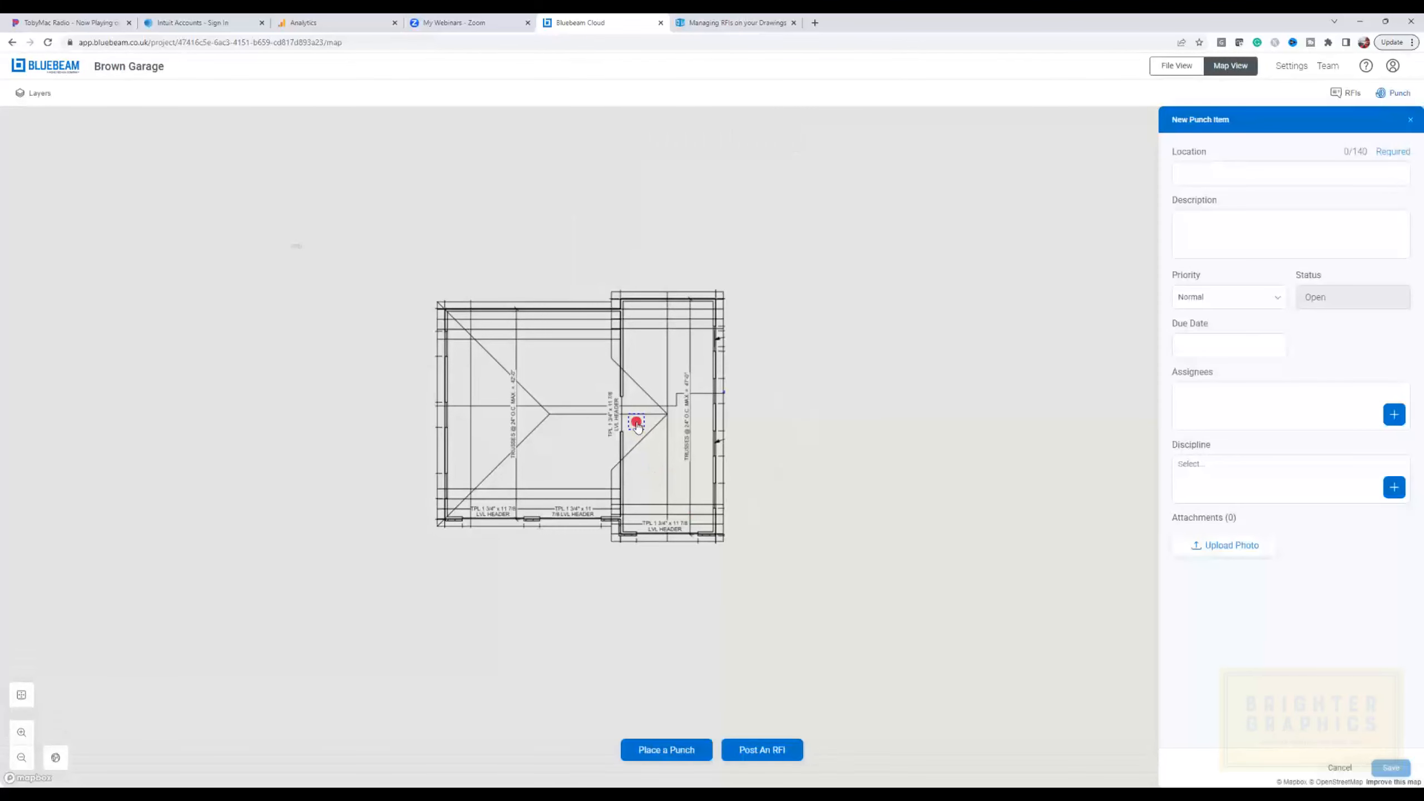
left_click(1204, 175)
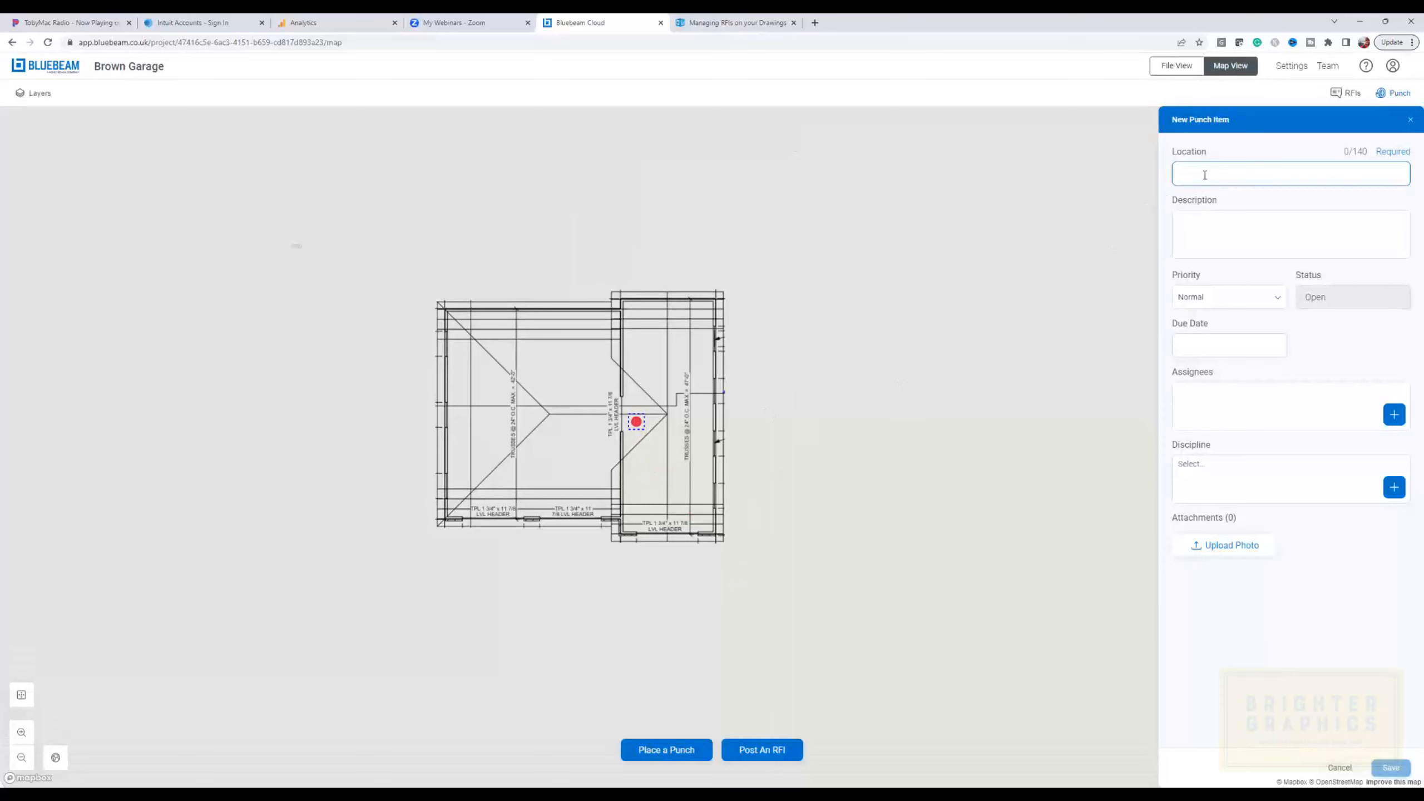
type("Roo")
type("f spin")
- Enter the punch item's description as "hand frame where roof meets perpendicular roof", correcting its spelling and grammar
left_click(1199, 225)
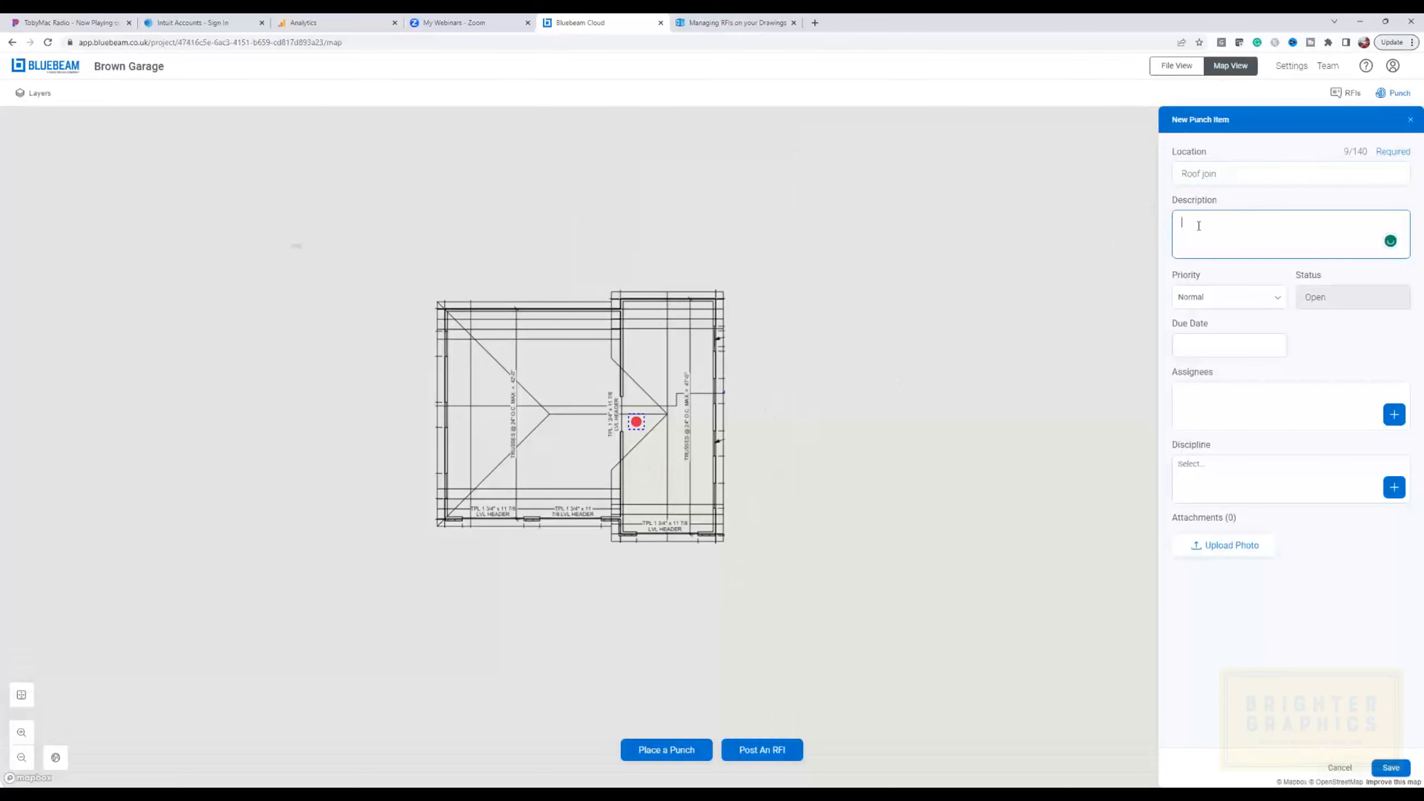
type("hand framing")
key("BackSpace")
key("BackSpace")
key("BackSpace")
key("BackSpace")
key("BackSpace")
type("me where roof meet perpendiculear roof")
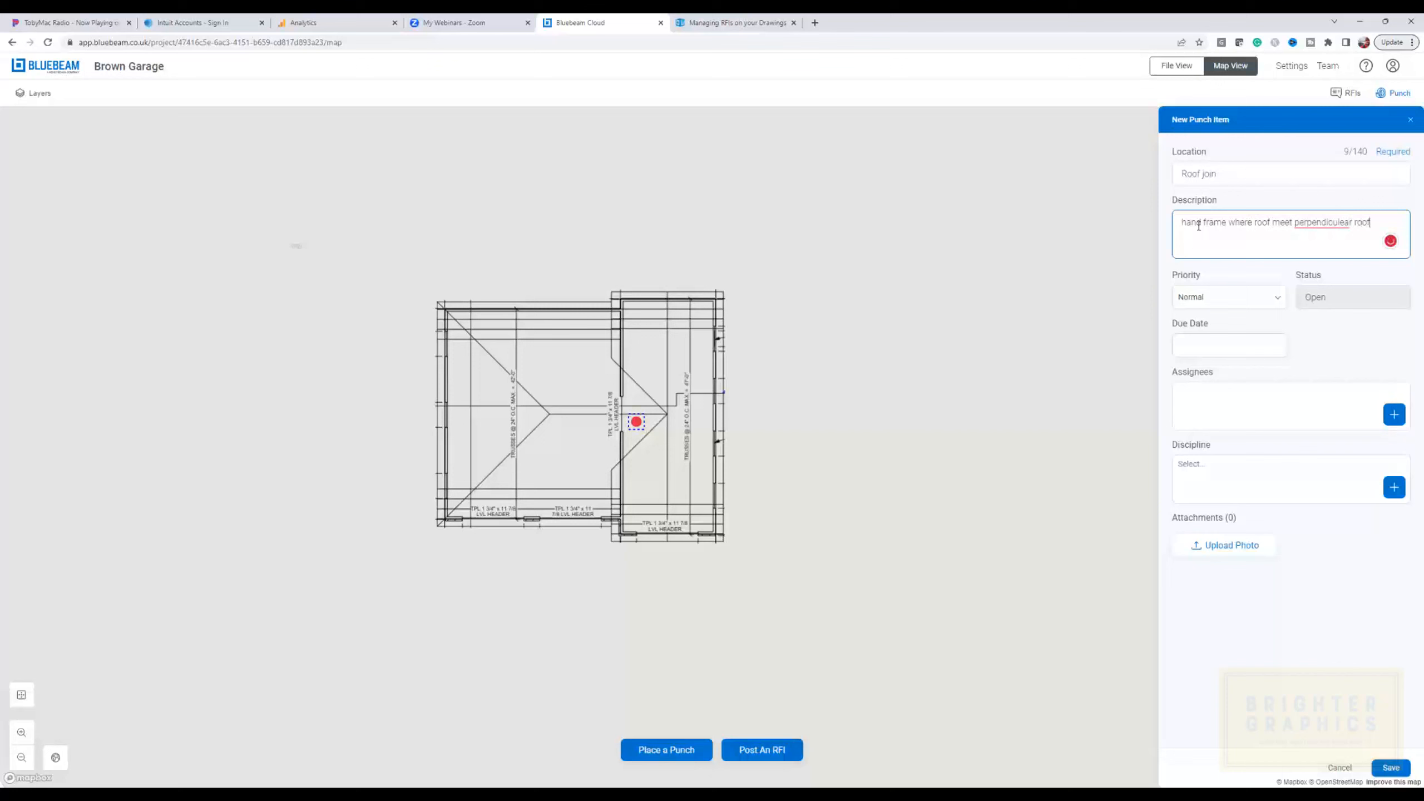
right_click(1319, 224)
left_click(1339, 223)
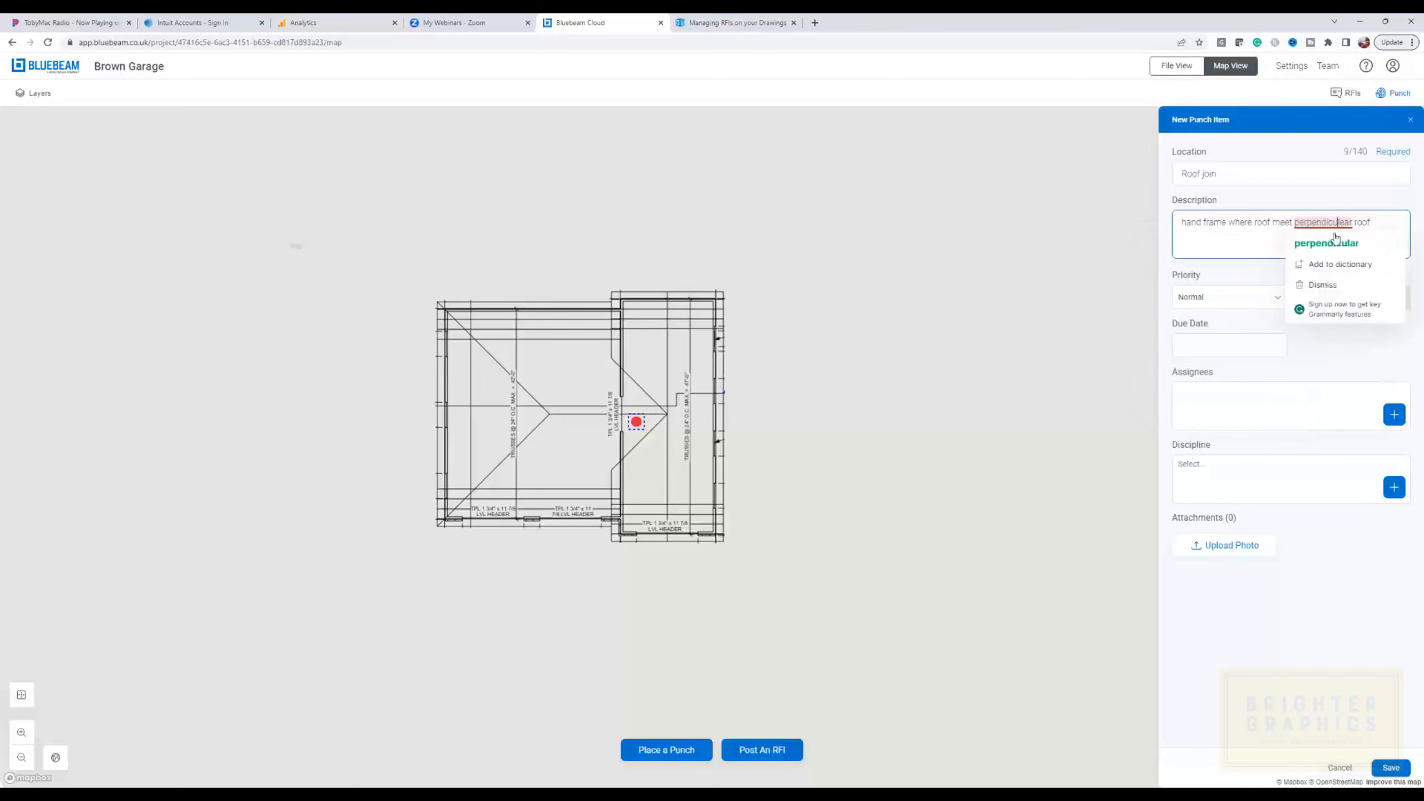
left_click(1332, 243)
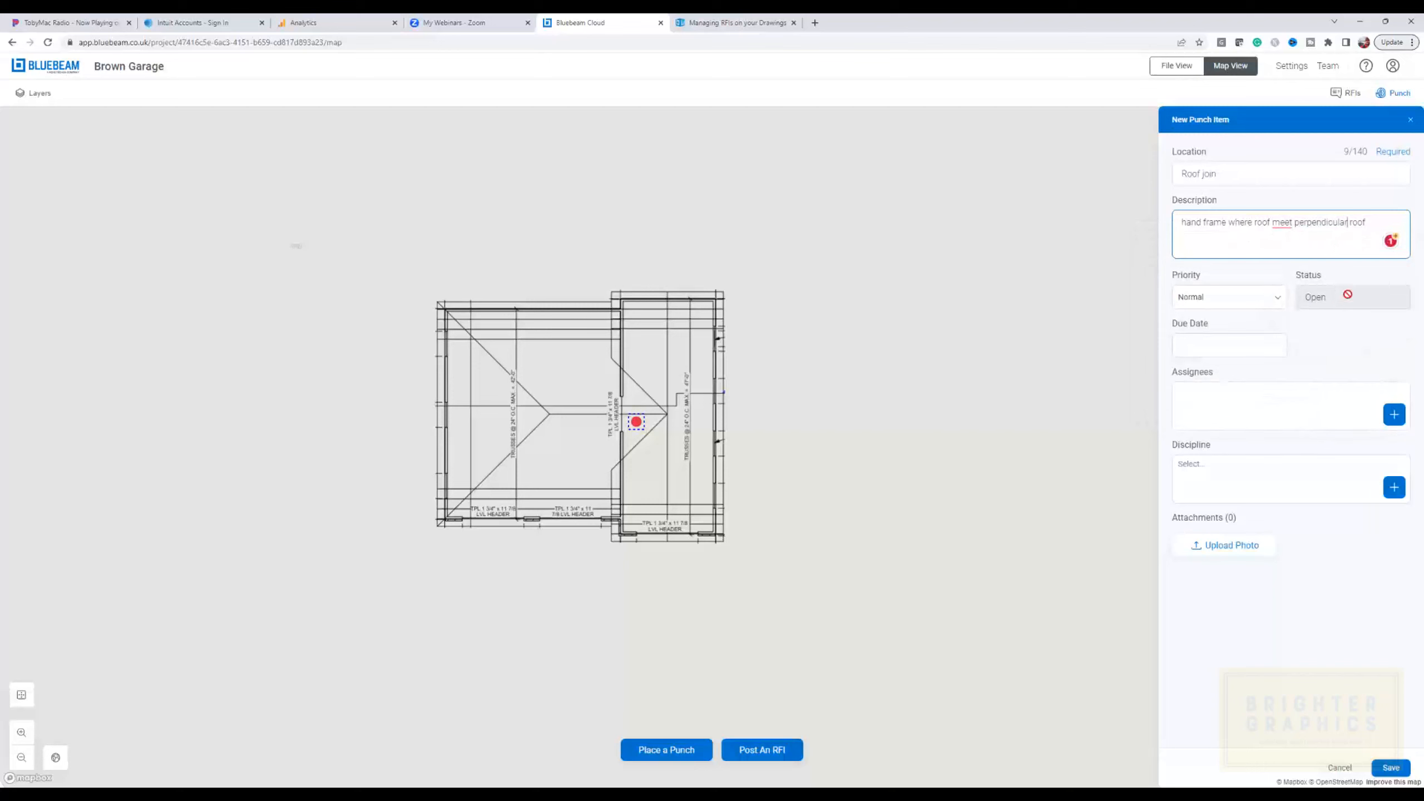
left_click(1282, 223)
left_click(1286, 256)
- Set the new punch item's discipline to Carpentry and save the item
left_click(1306, 480)
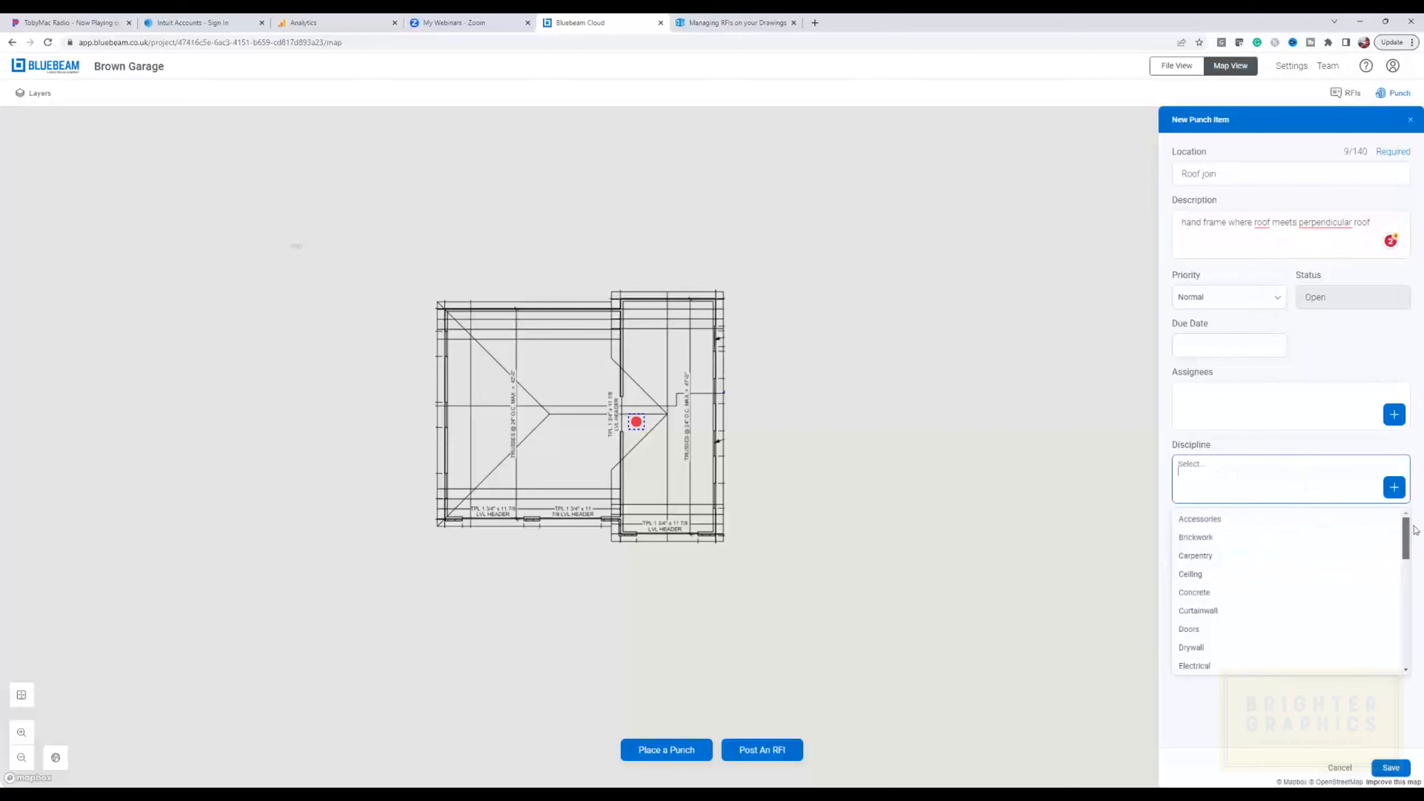
left_click(1222, 558)
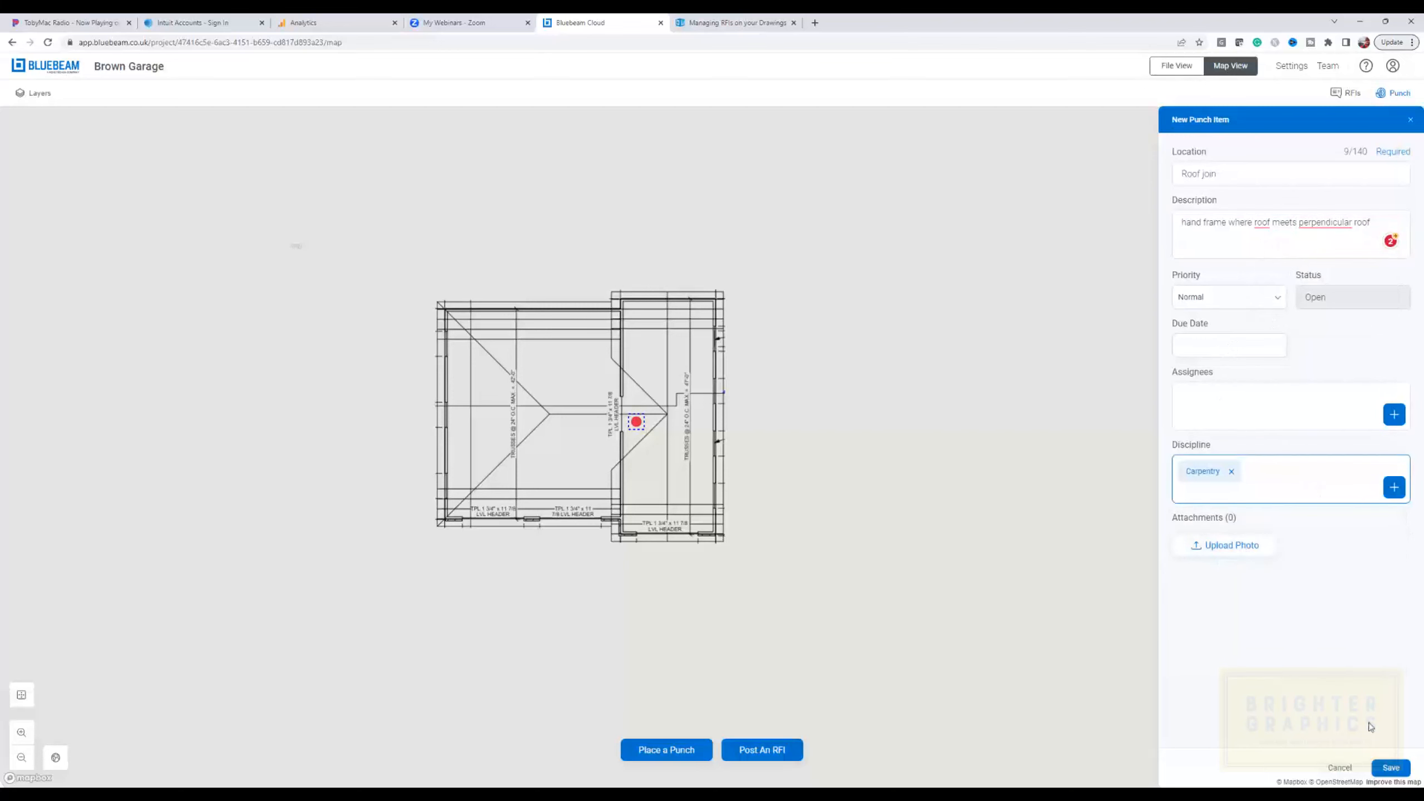
left_click(1392, 769)
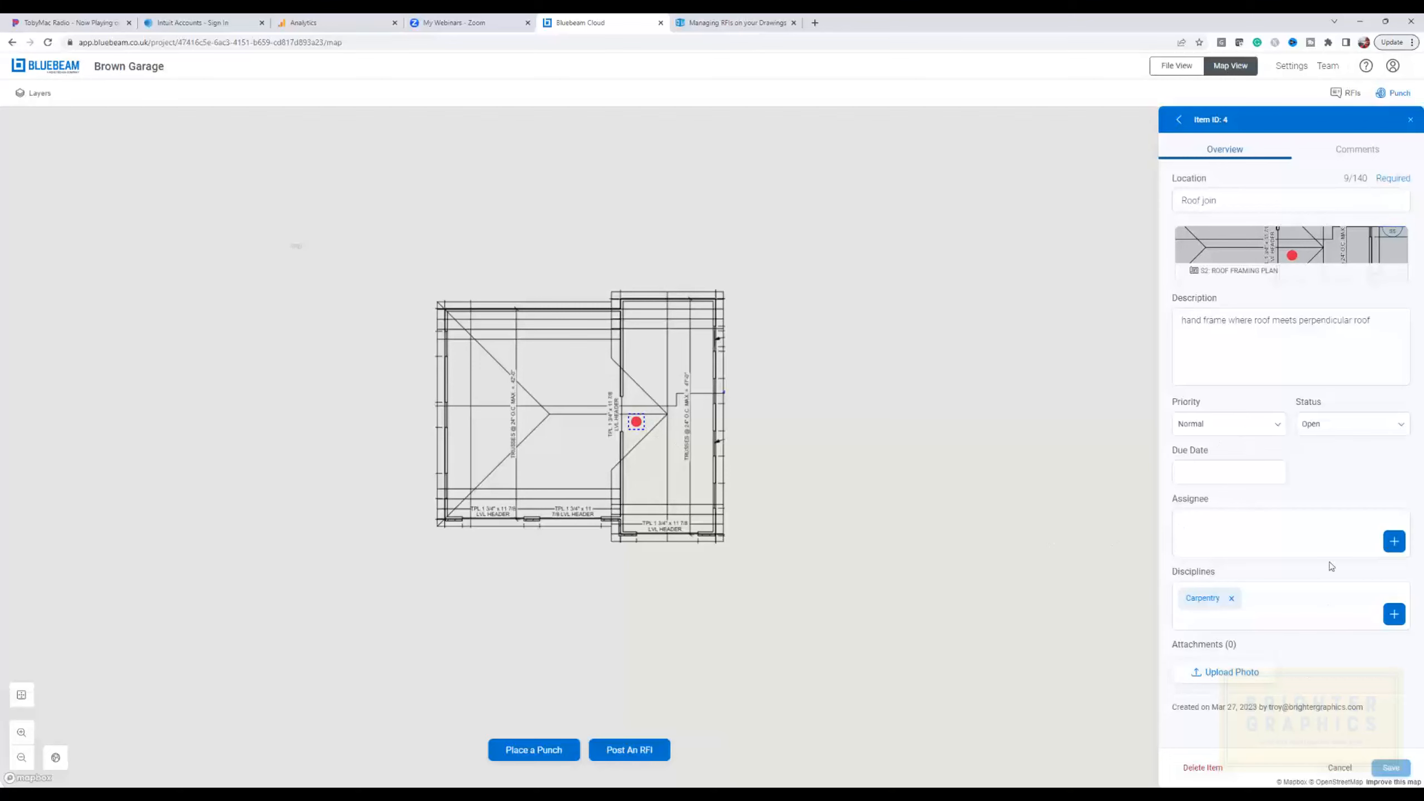
- Close the saved punch item's details and return to the Brown Garage project dashboard
left_click(1411, 121)
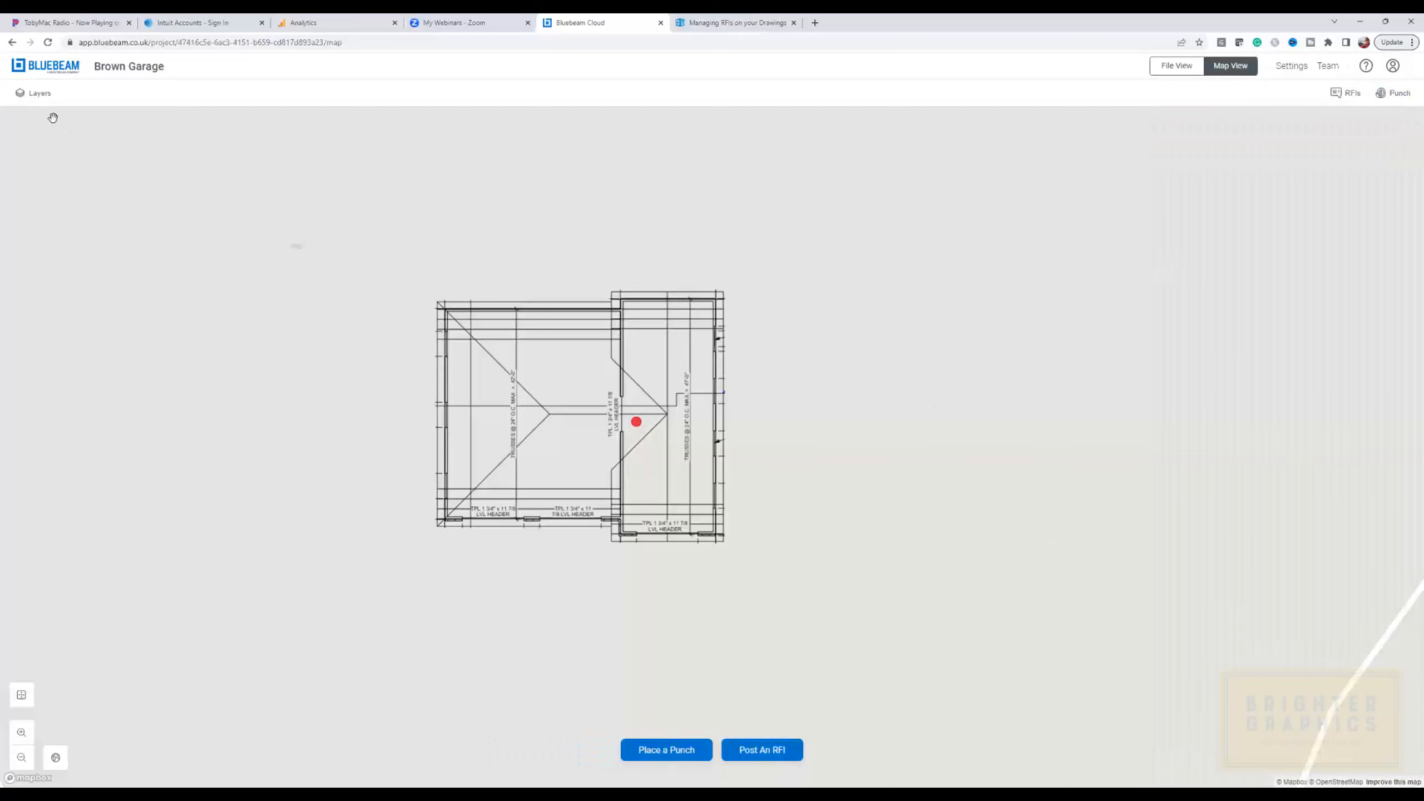
left_click(13, 44)
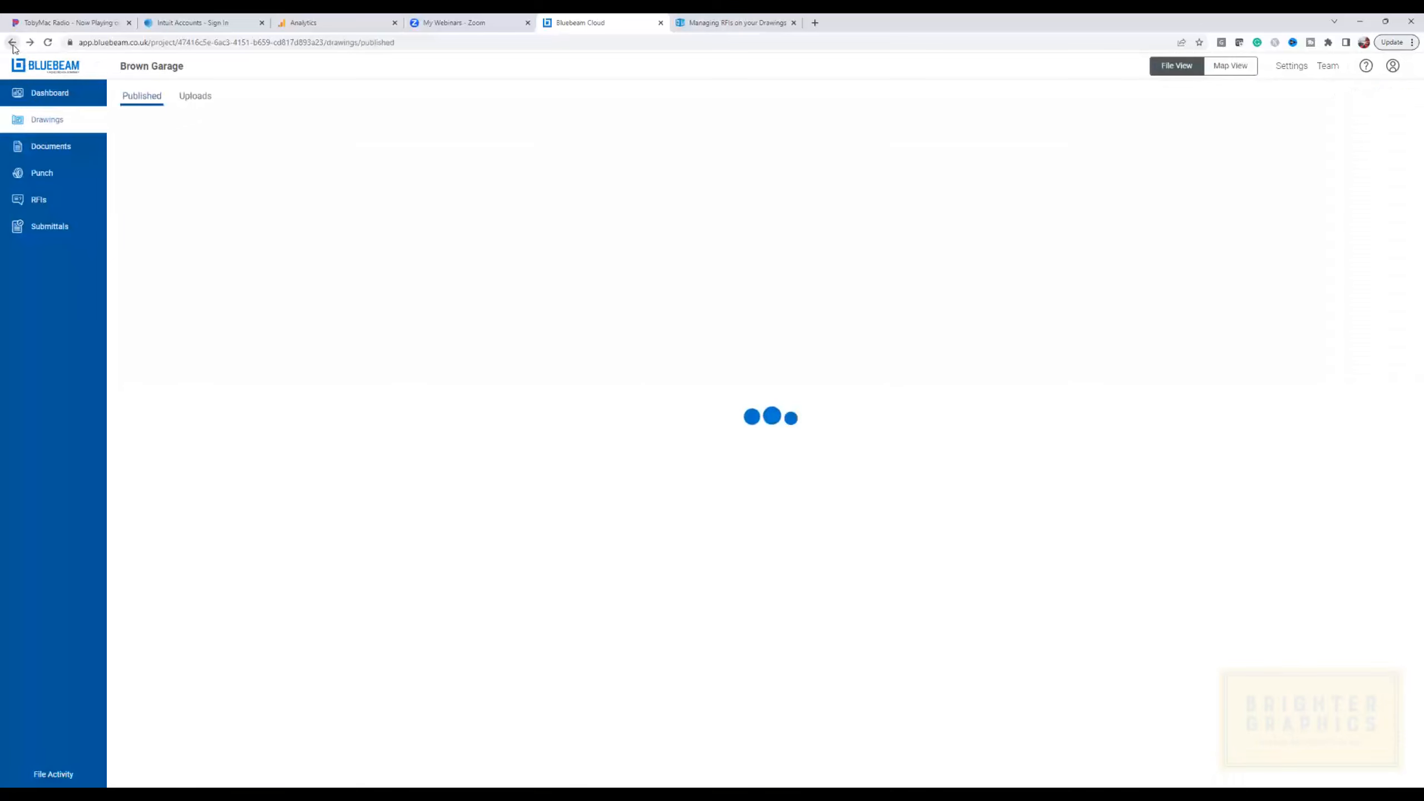
left_click(49, 99)
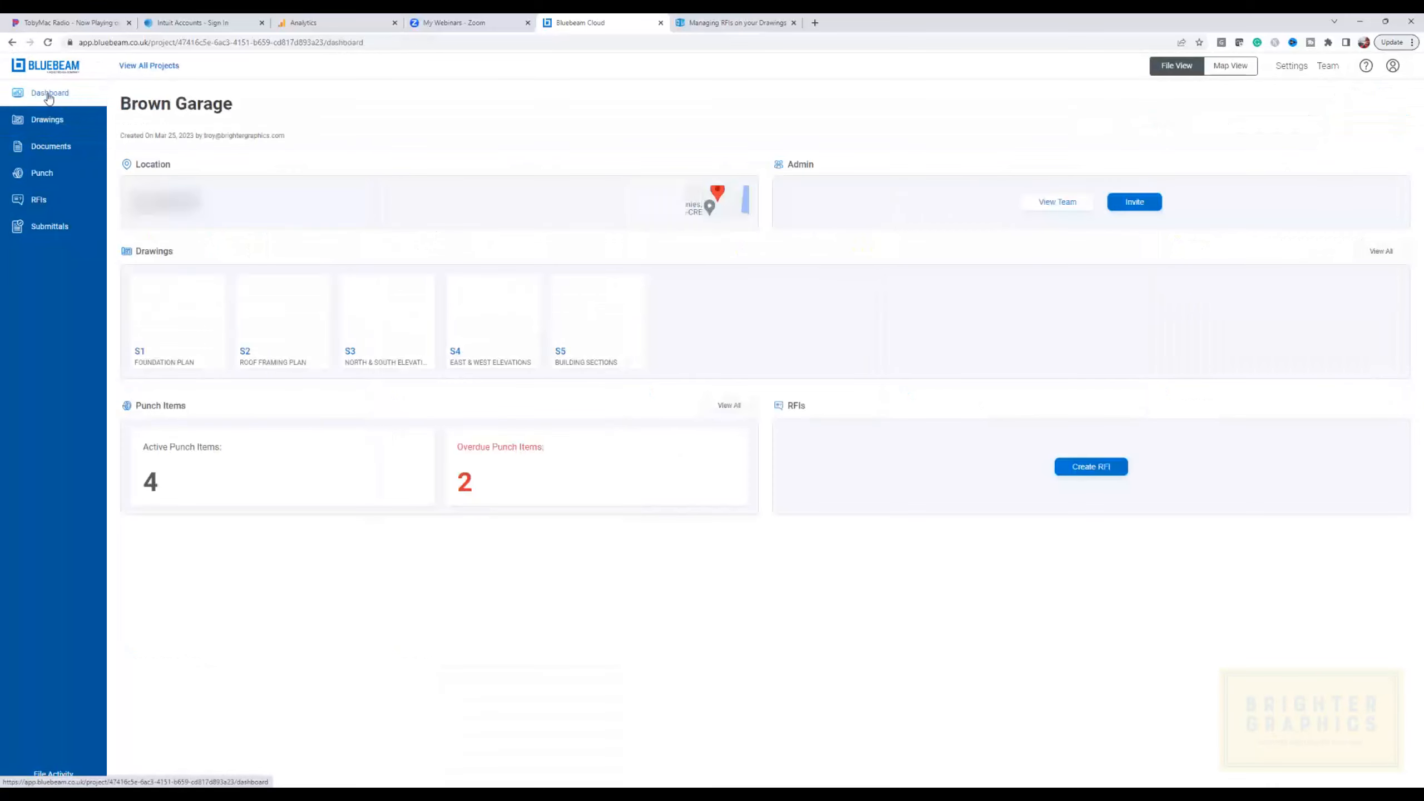